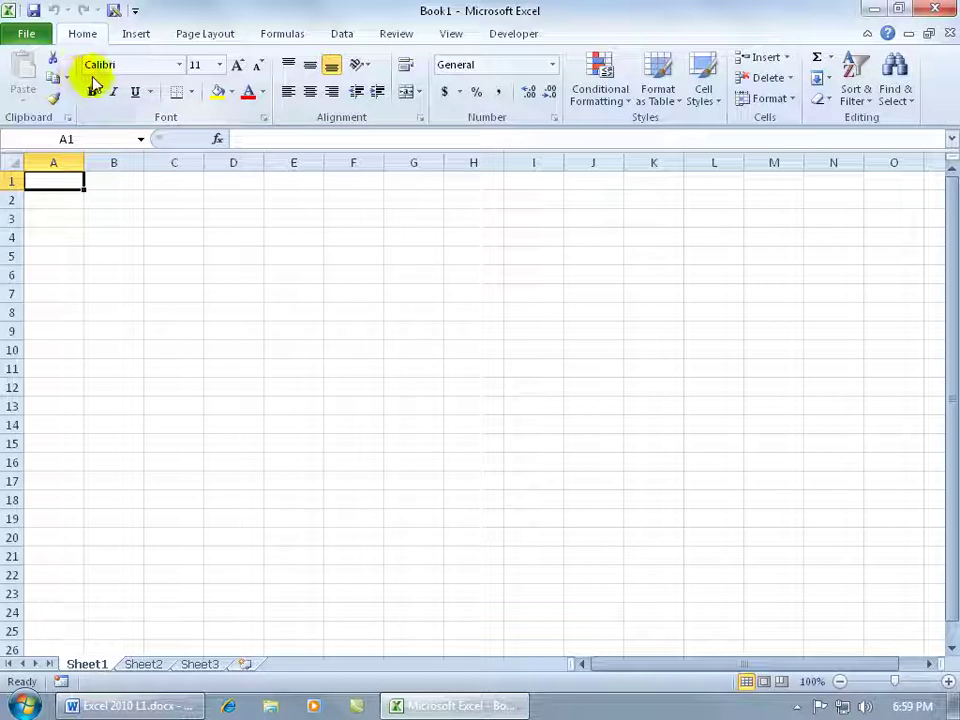
Look over the font list, then browse Save As to Desktop\Exercises and cancel
click(180, 65)
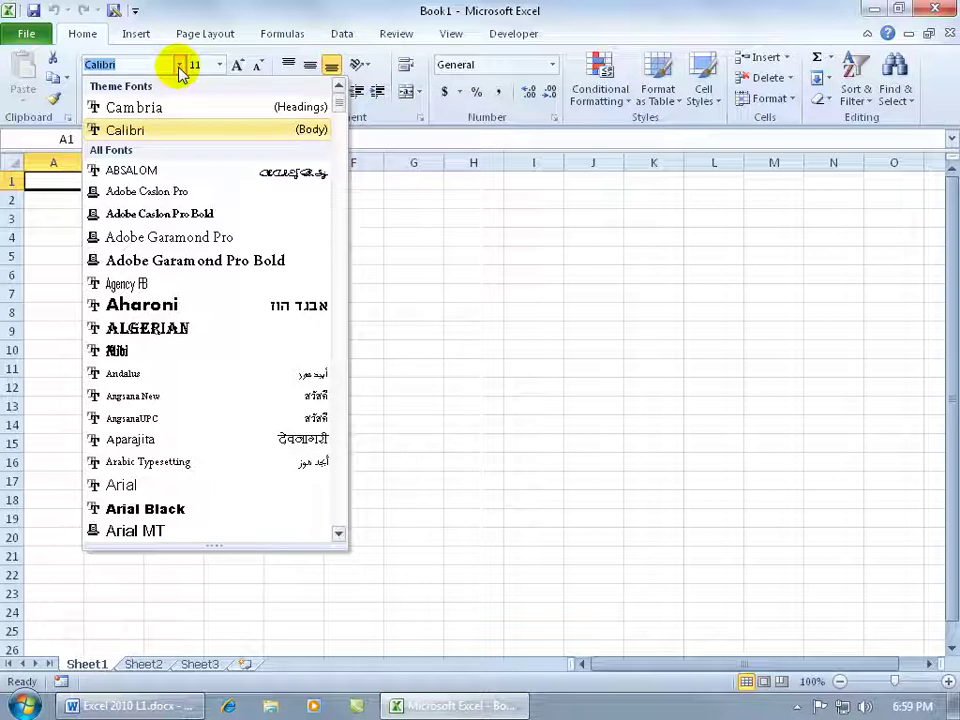
click(72, 60)
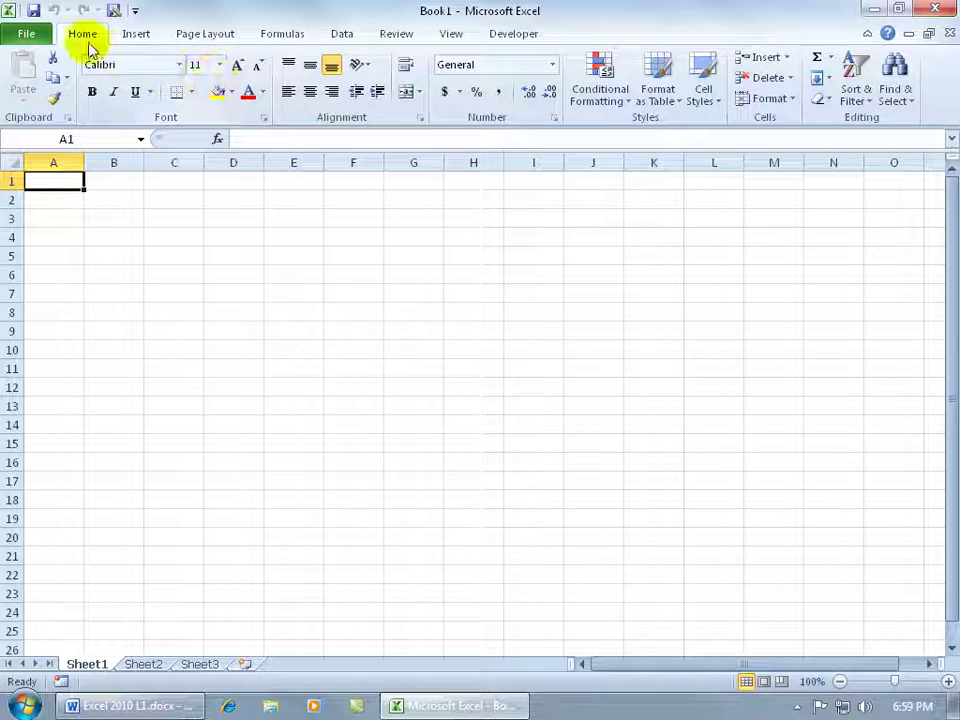
click(34, 11)
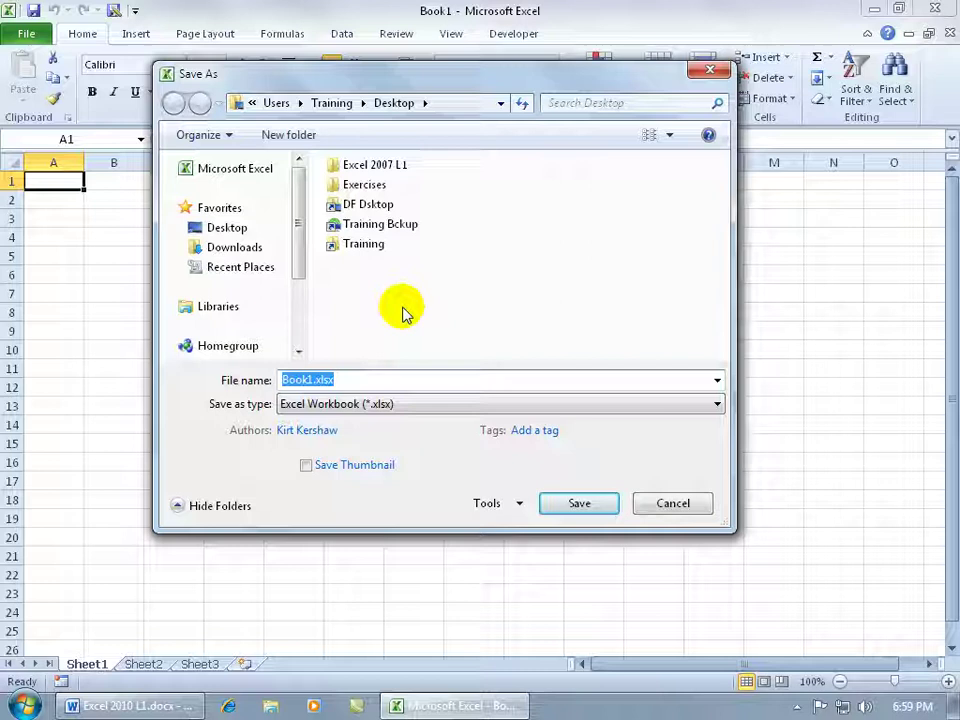
click(229, 310)
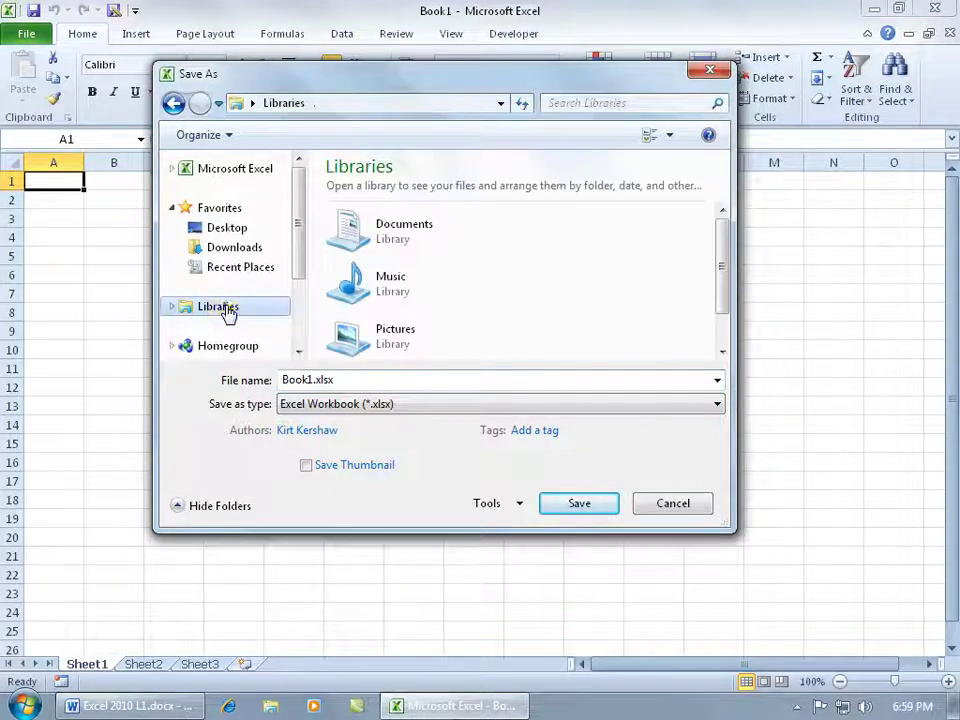
double_click(391, 236)
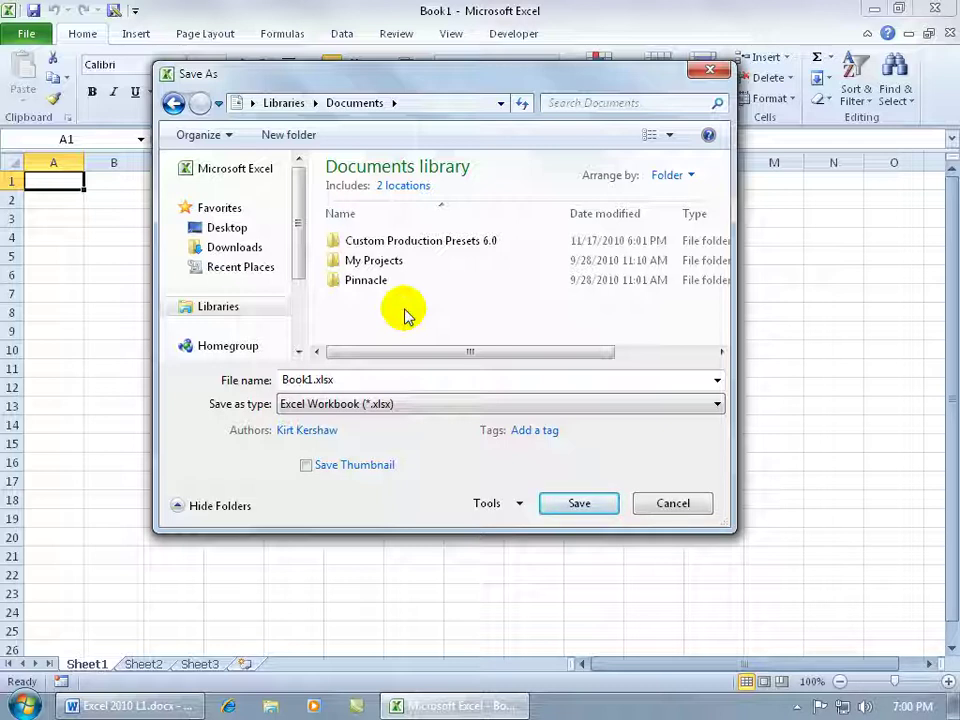
click(224, 230)
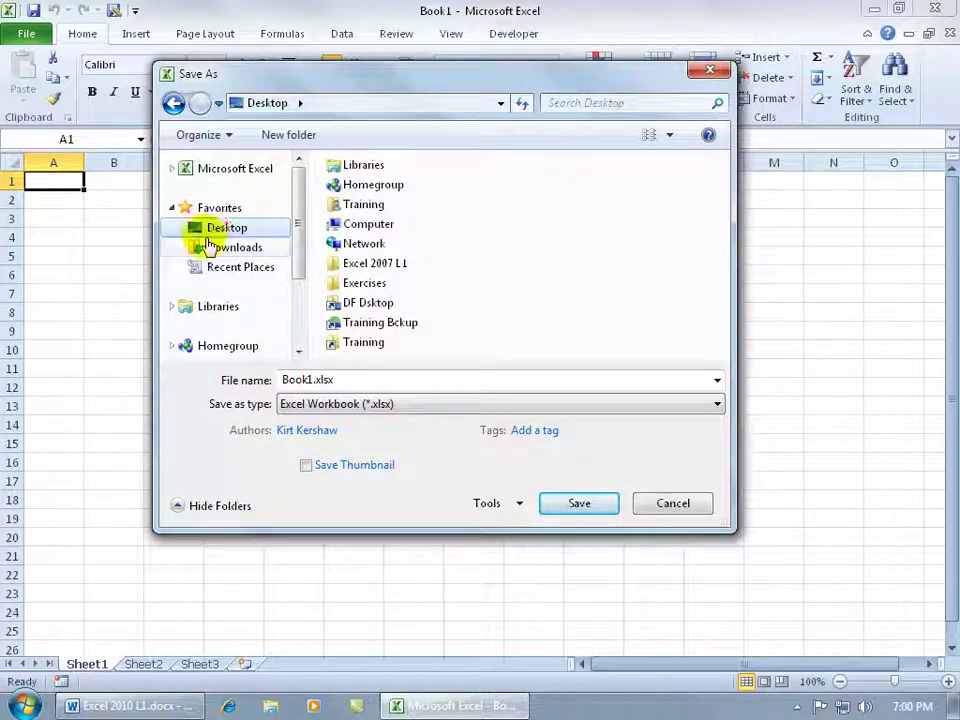
double_click(350, 282)
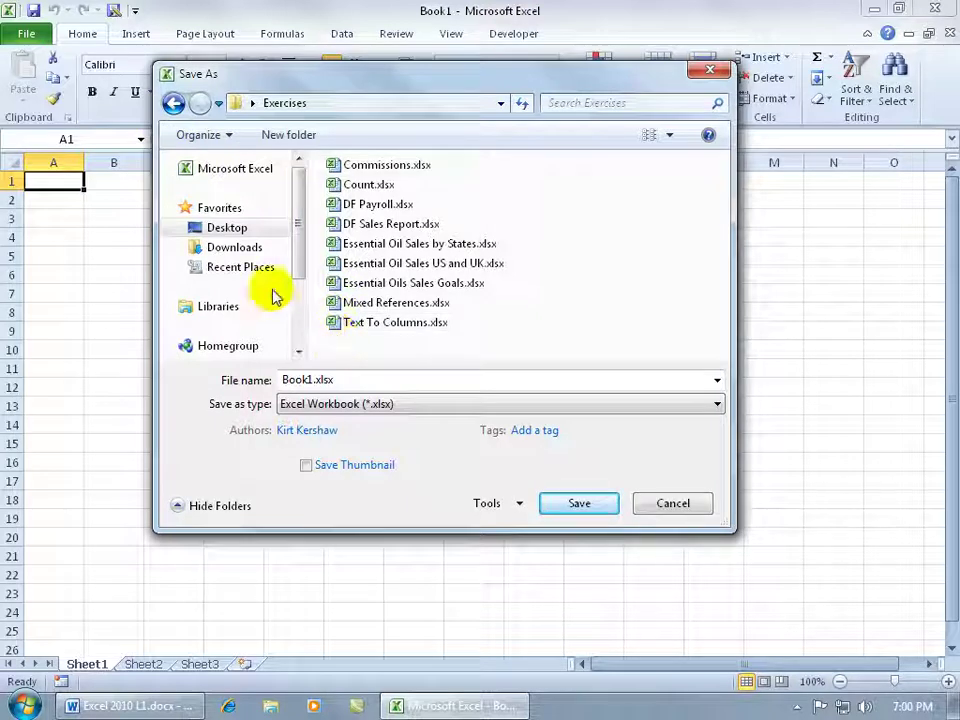
click(226, 230)
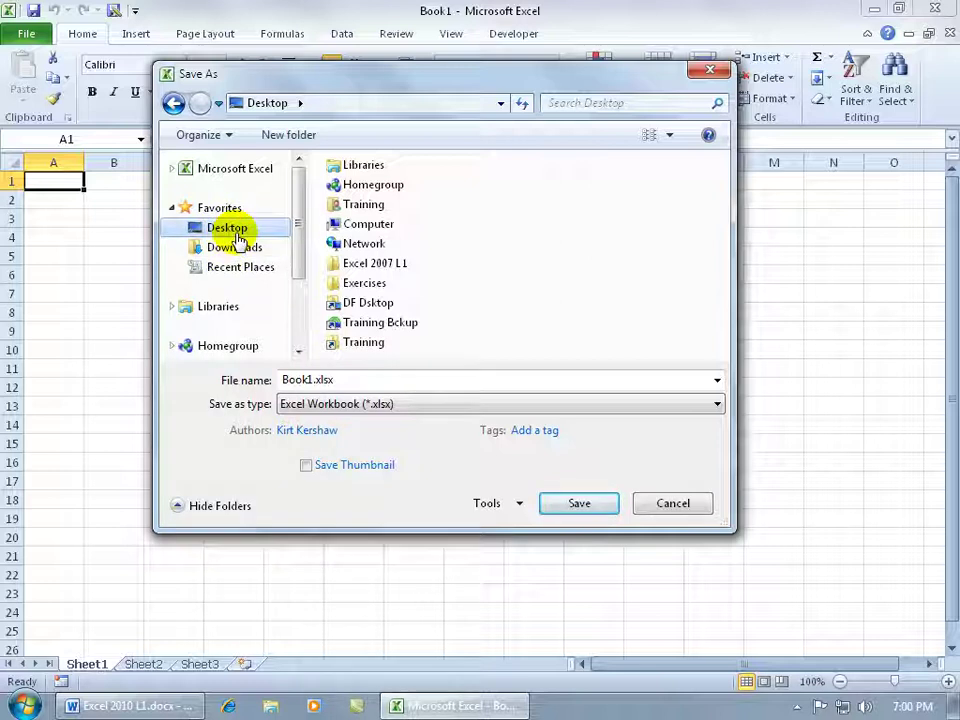
click(662, 503)
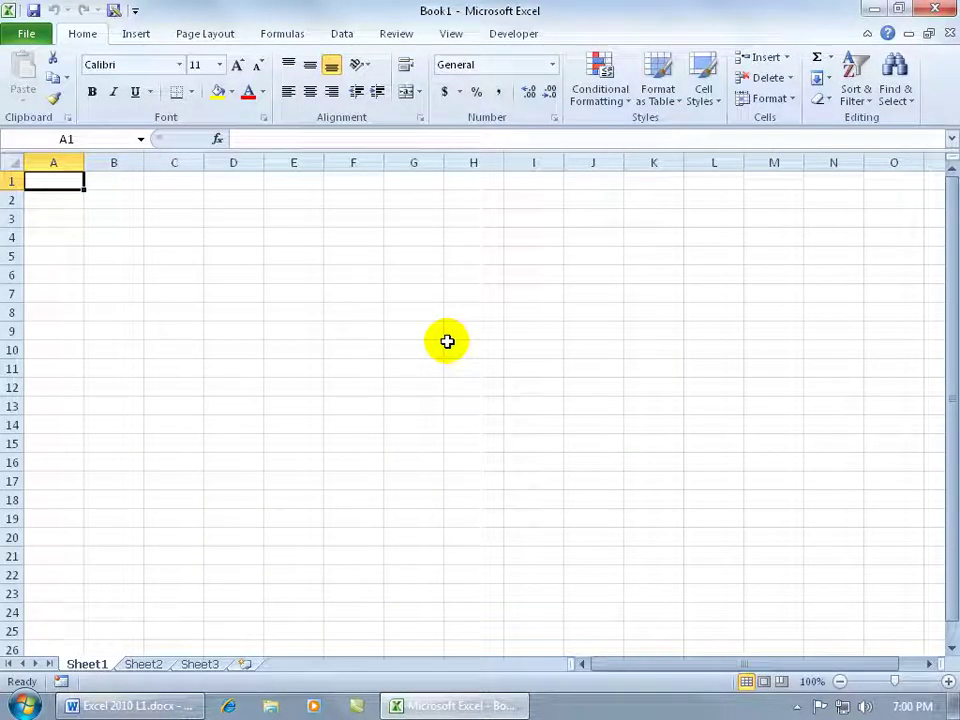
Pick Black as the colour scheme in Excel Options General and apply it
click(30, 36)
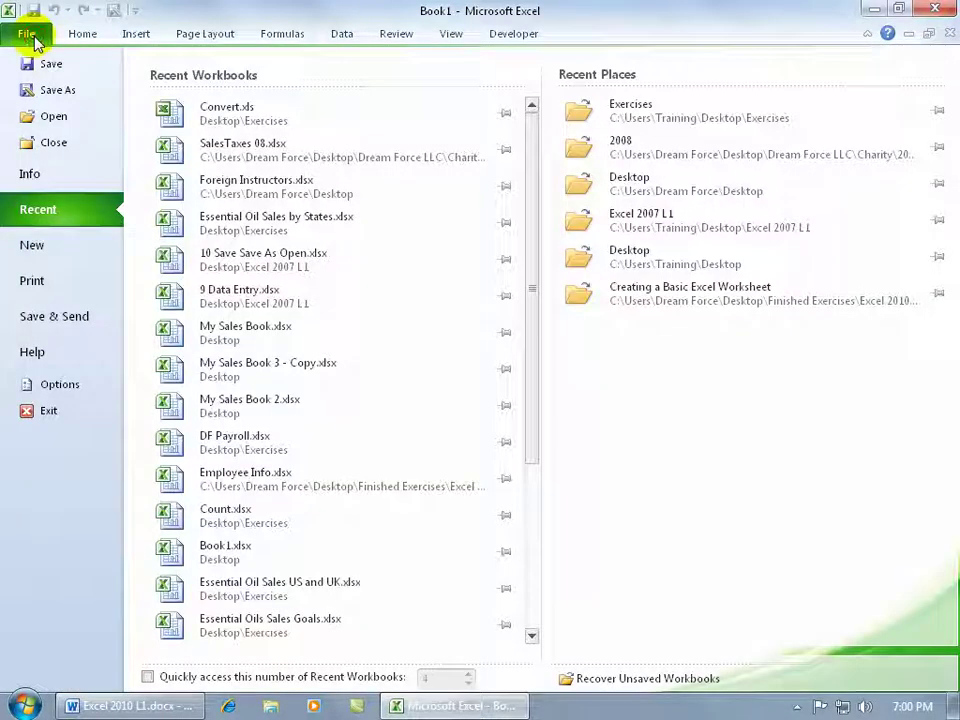
click(61, 384)
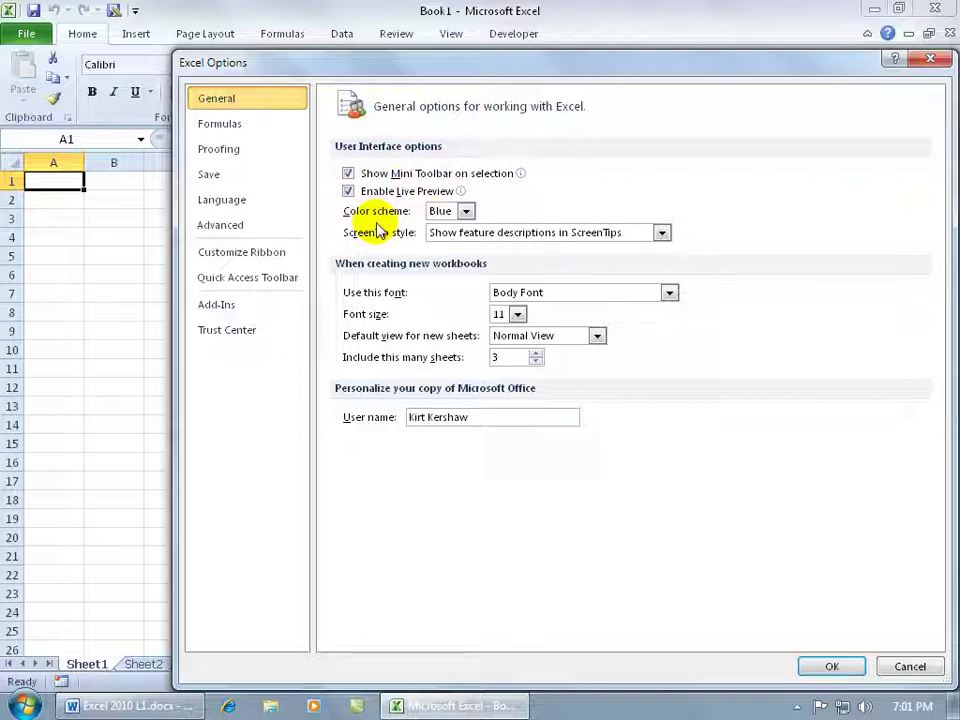
click(465, 211)
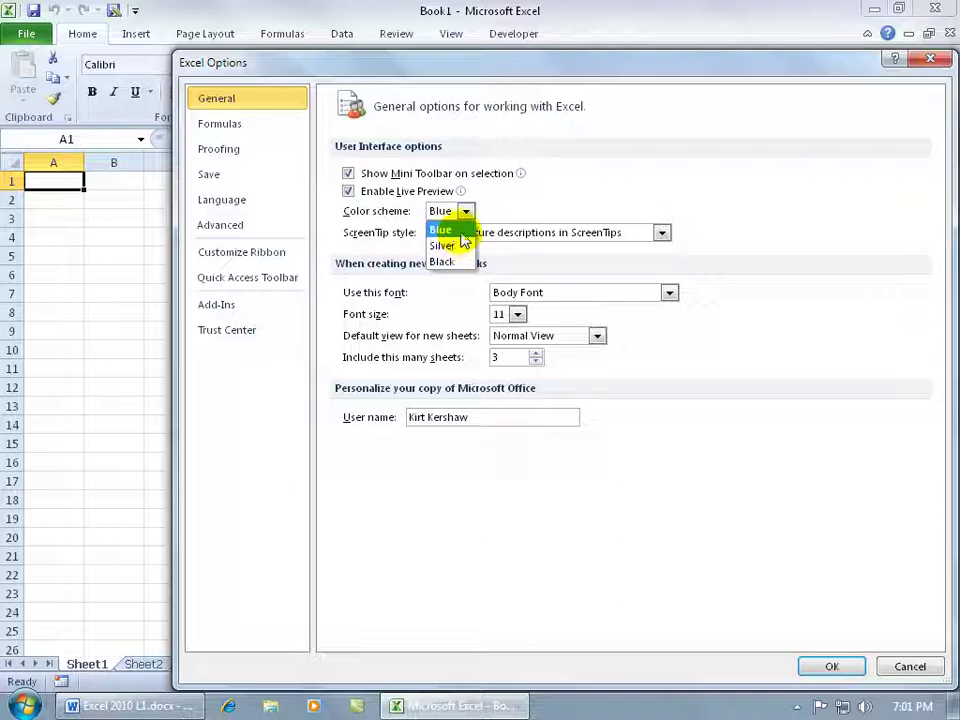
click(452, 263)
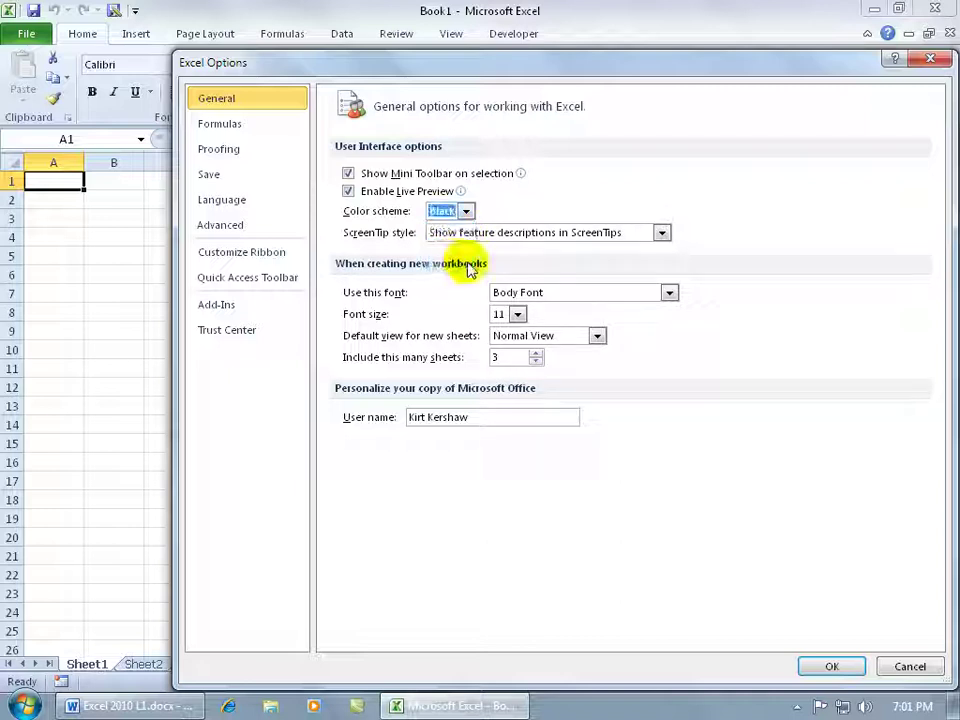
click(832, 667)
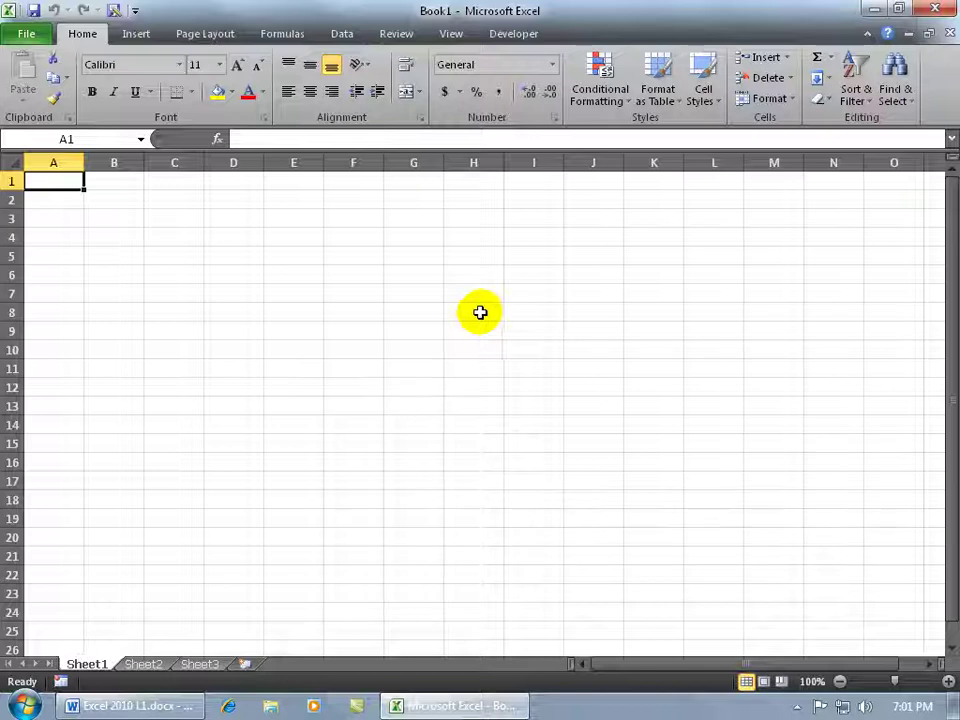
click(145, 708)
right_click(145, 708)
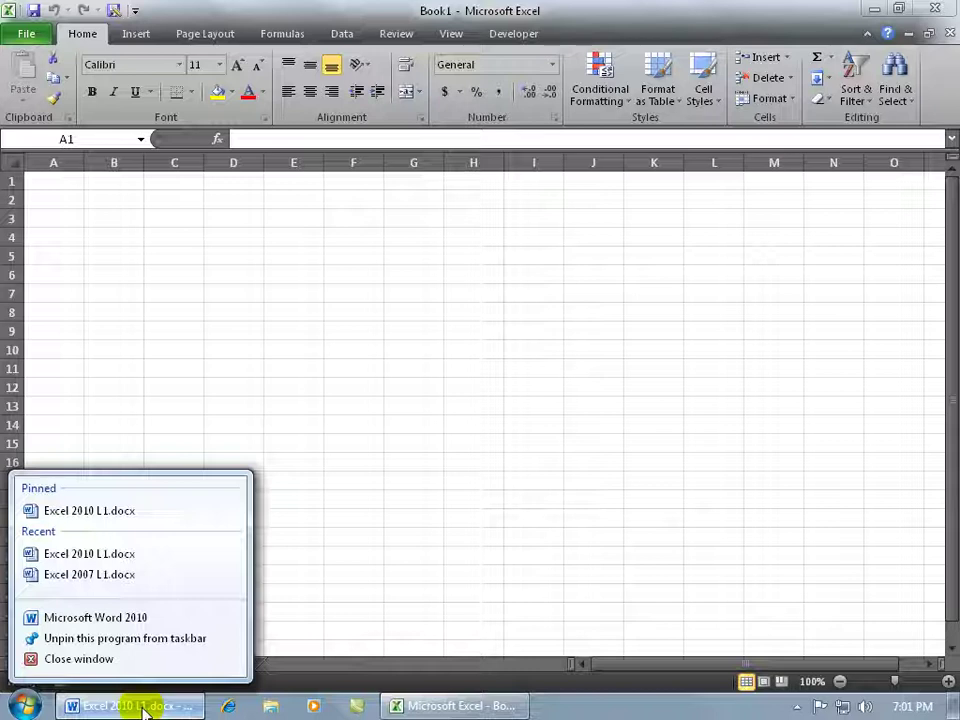
click(138, 627)
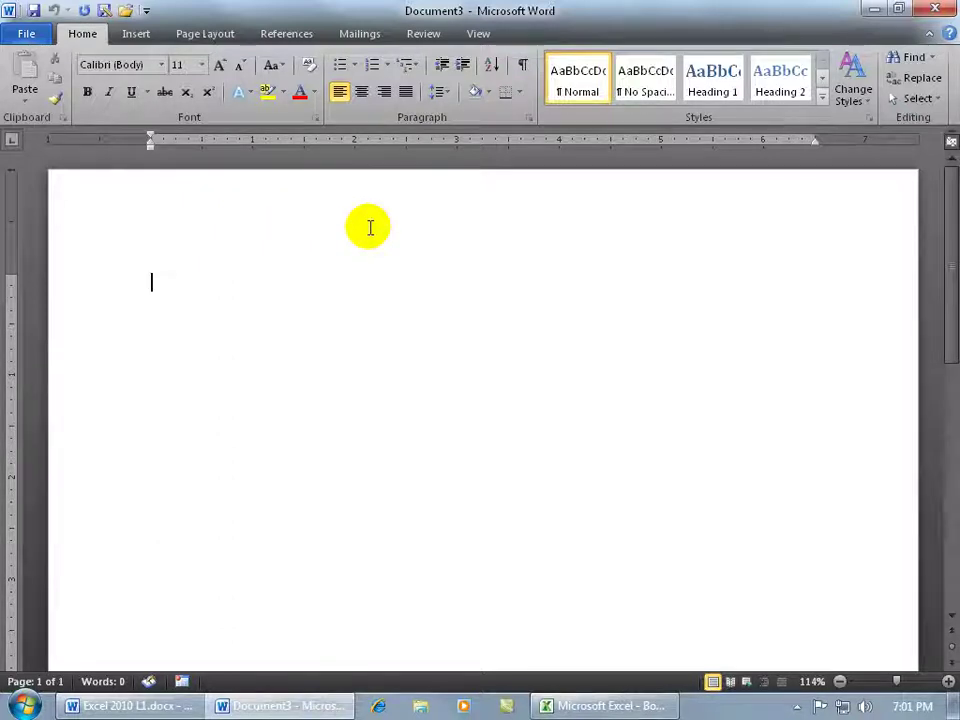
click(935, 9)
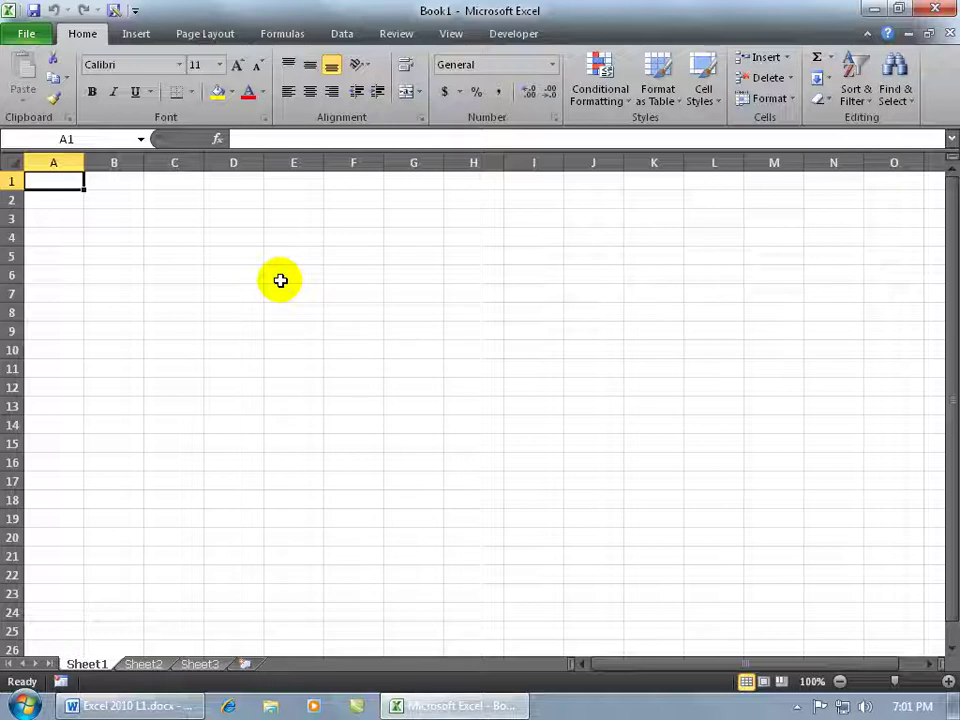
Choose Blue from the Excel Options colour scheme list and apply it
click(28, 35)
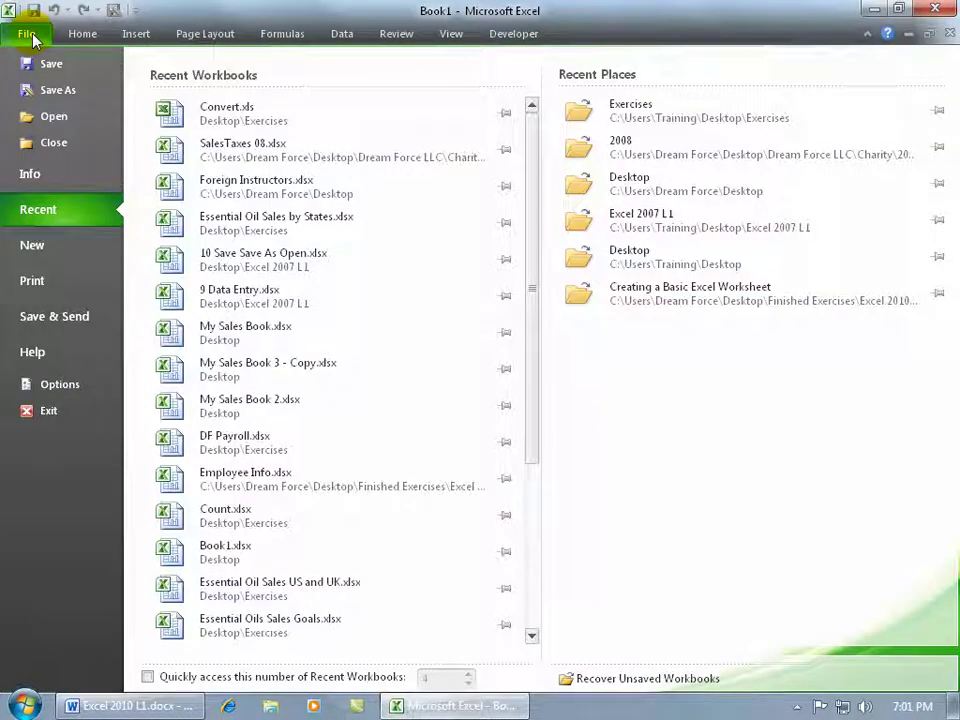
click(59, 385)
click(465, 211)
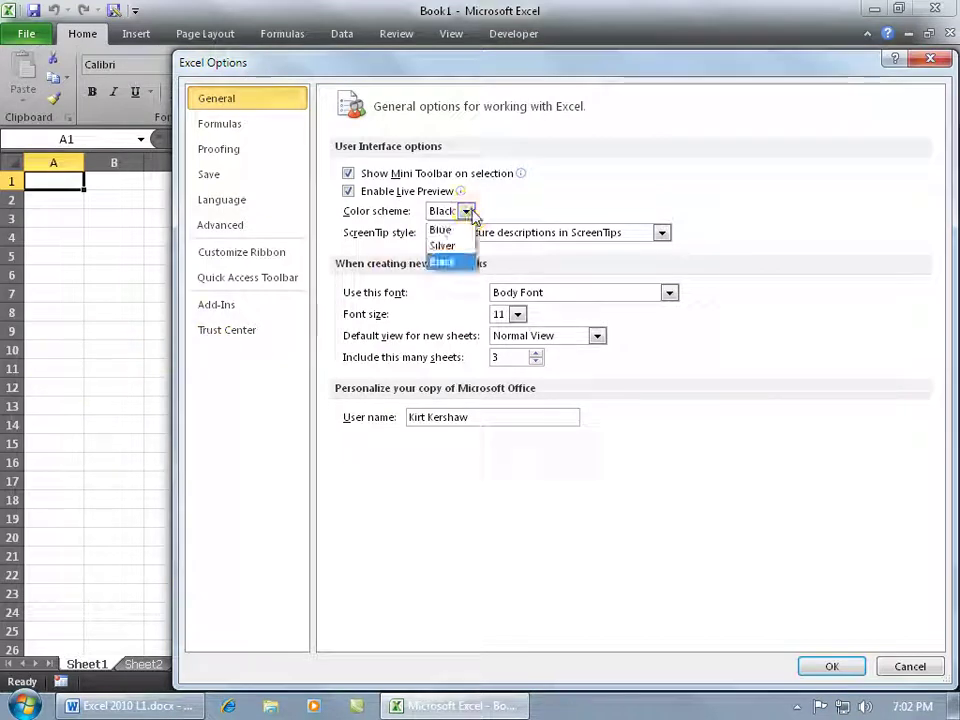
click(463, 230)
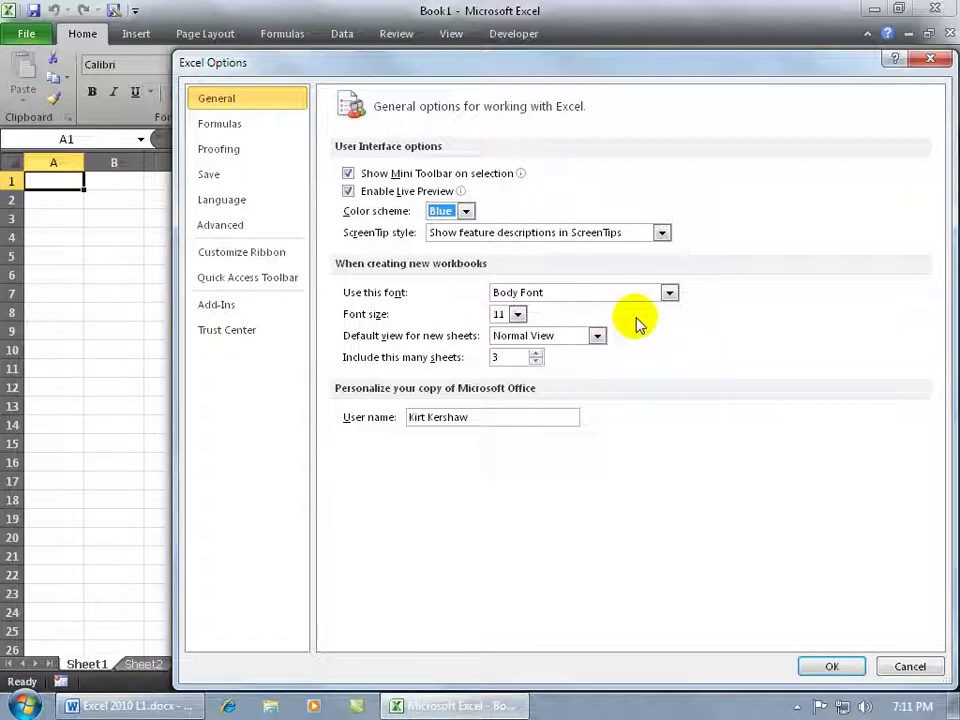
click(831, 665)
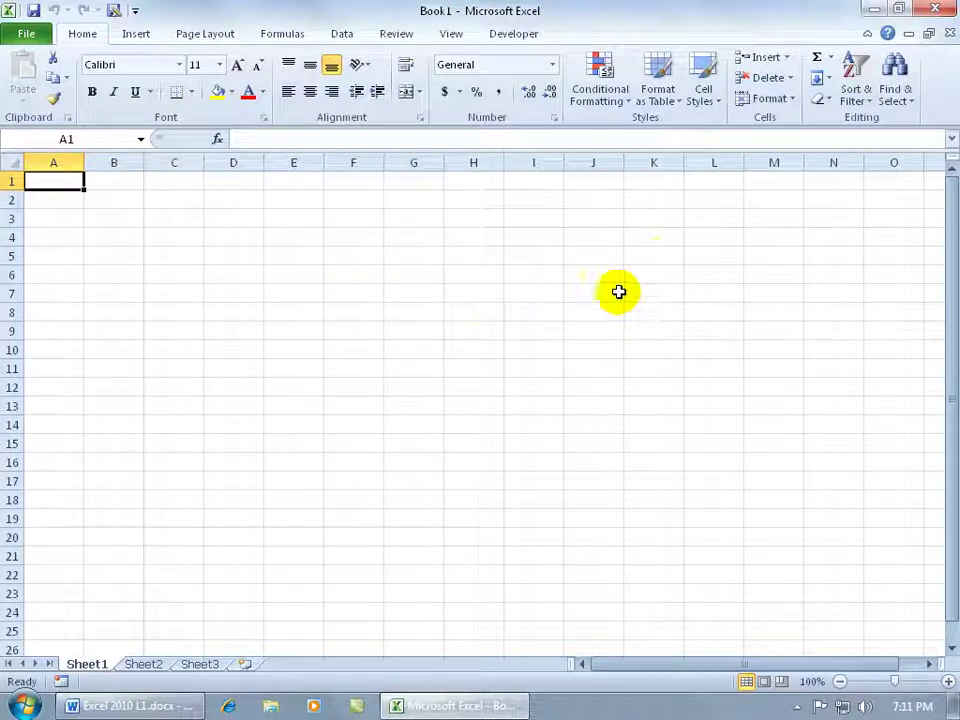
Enter 'Text' in cell K5 of Sheet1
click(660, 257)
text(Text)
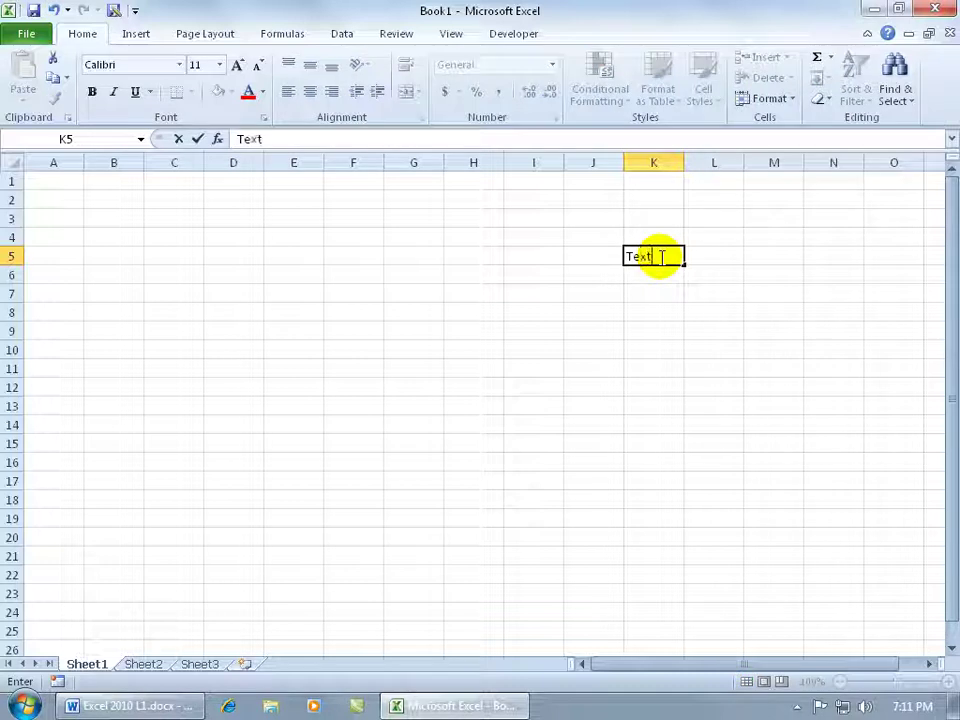
key(Return)
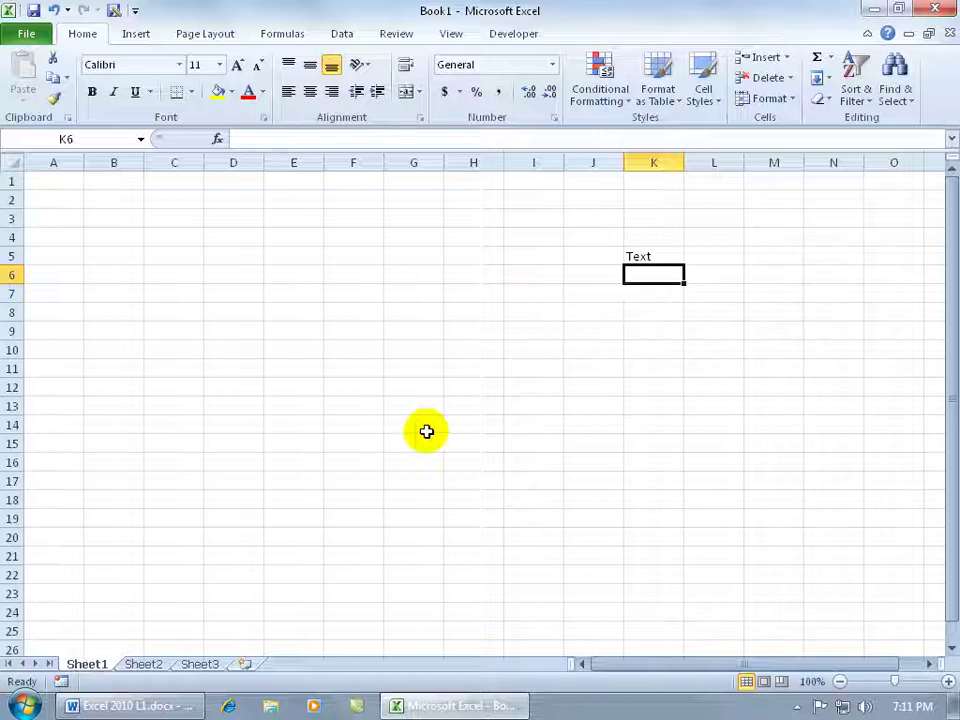
Enter 'Fancy' in cell K6 of Sheet2, then return to Sheet1
click(146, 664)
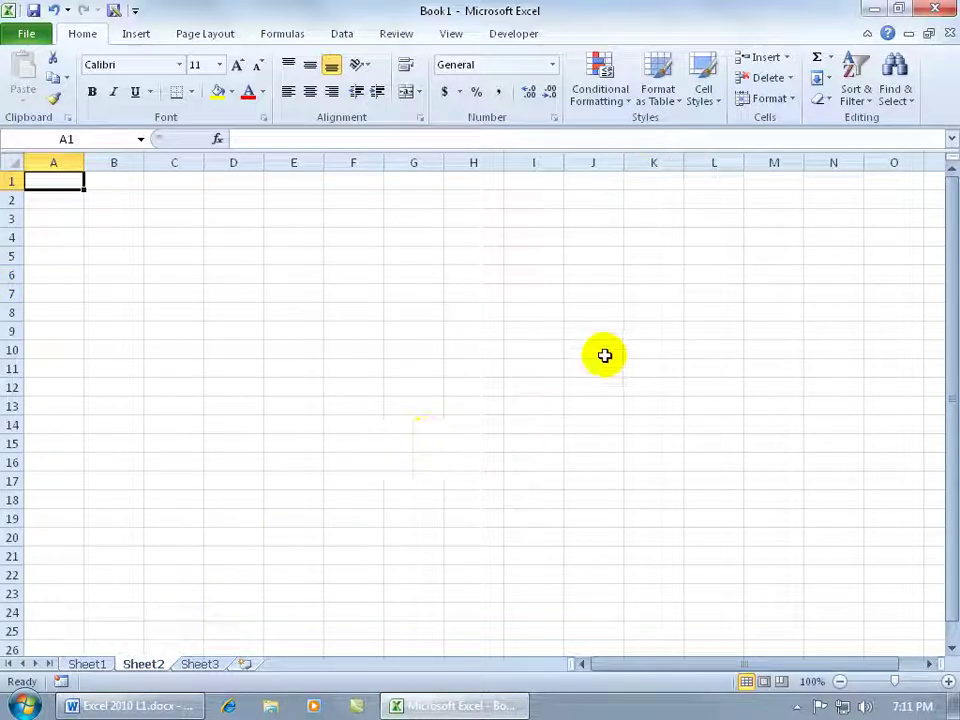
click(653, 275)
text(Fancy)
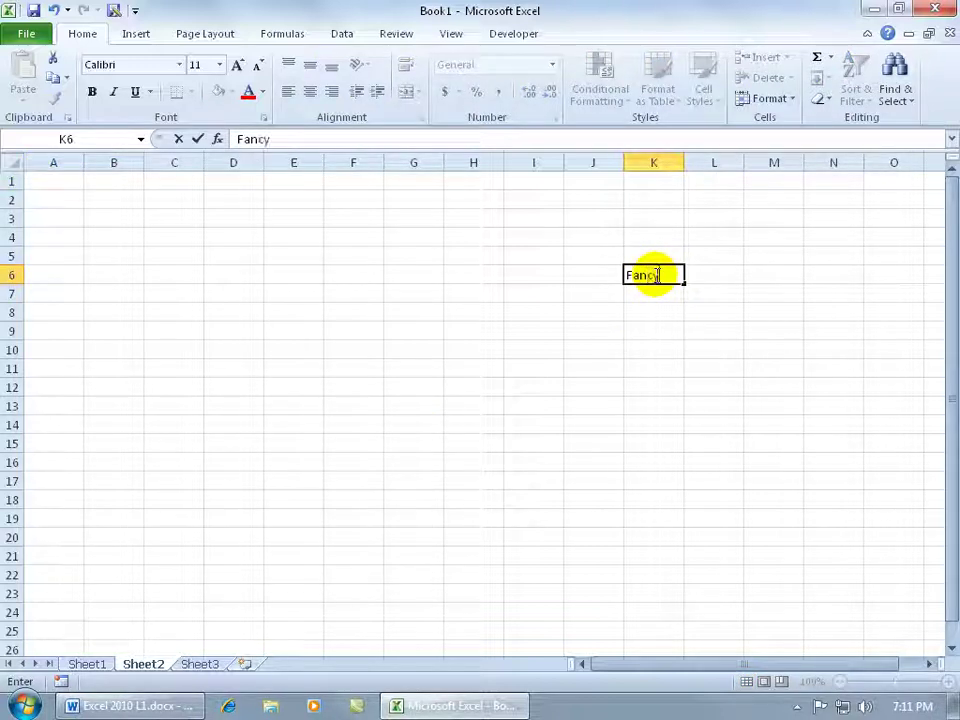
key(Return)
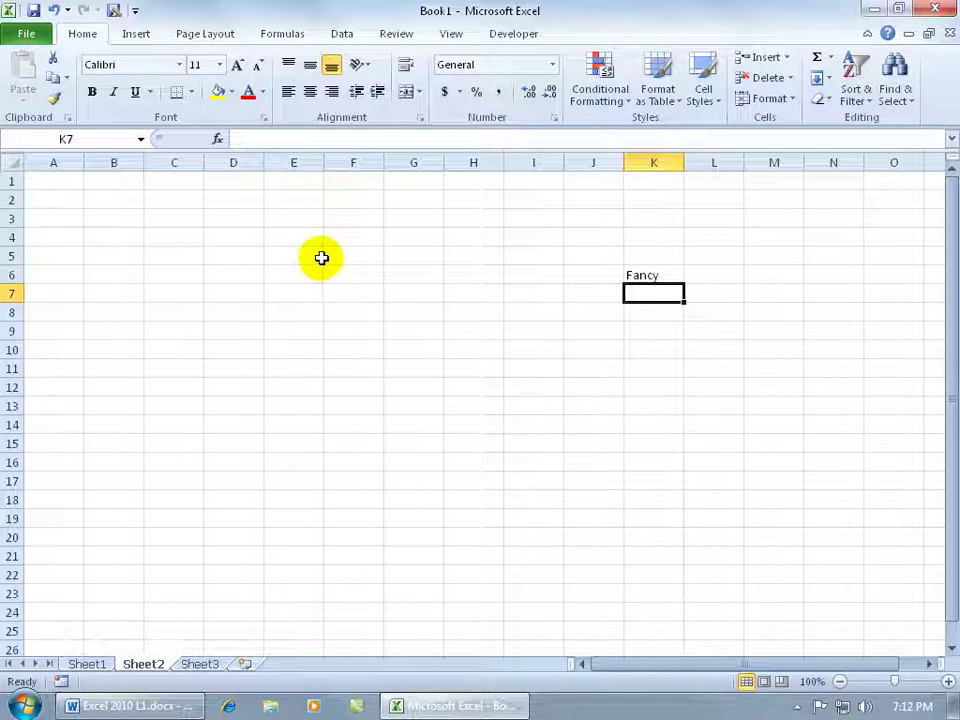
click(87, 664)
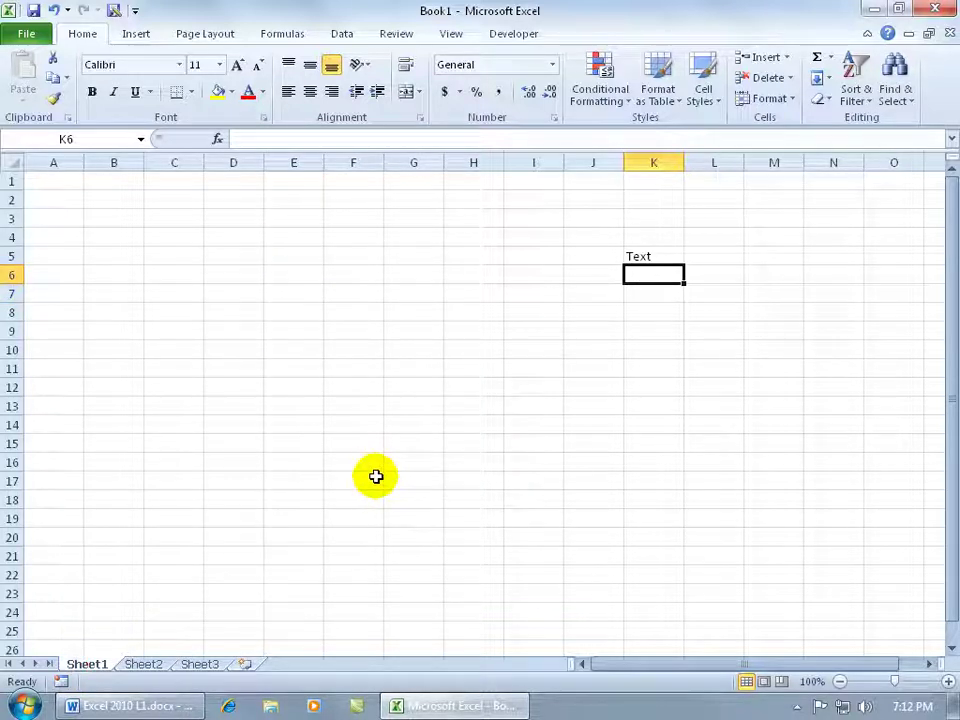
Apply the Office Classic set from the Page Layout theme Fonts gallery
click(205, 34)
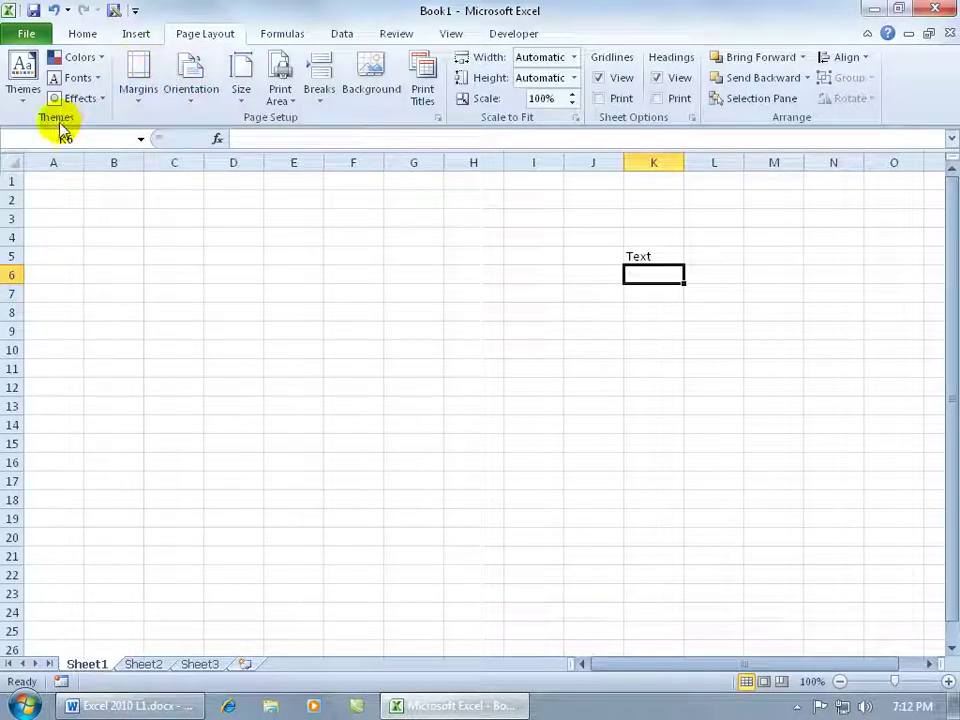
click(98, 78)
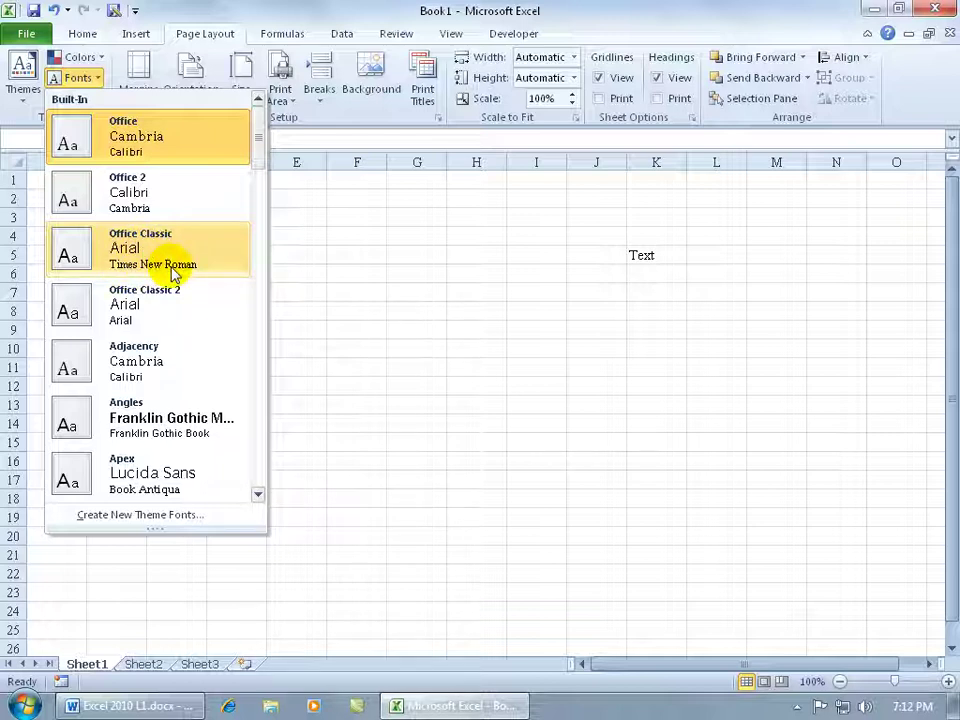
click(170, 266)
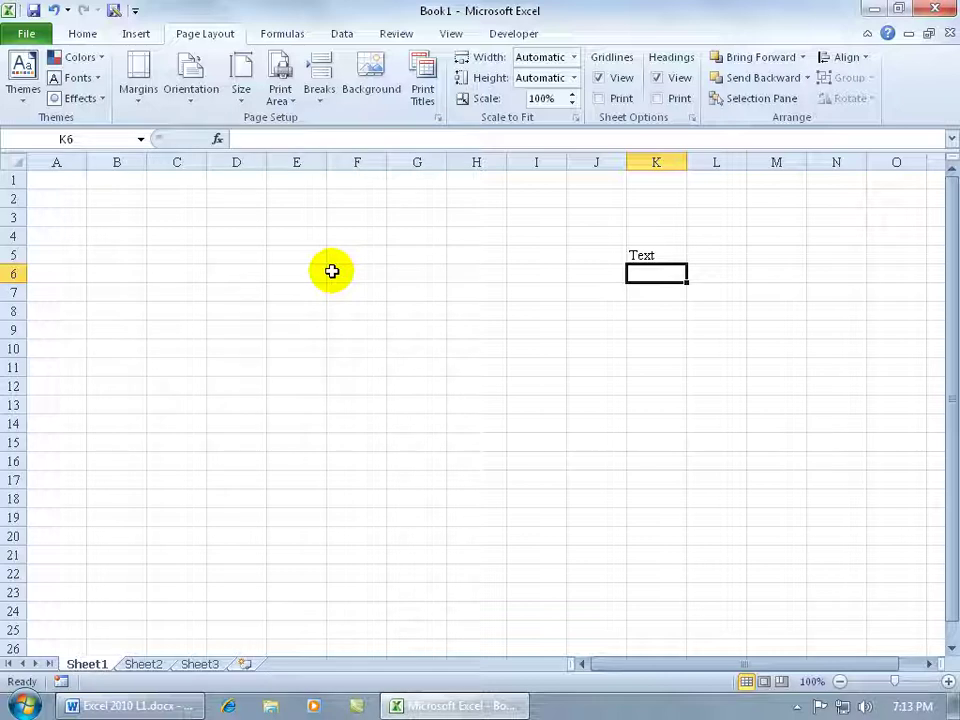
Check an empty cell's mini-toolbar font, then select 'Fancy' in Sheet2's K6 in Times New Roman
right_click(332, 271)
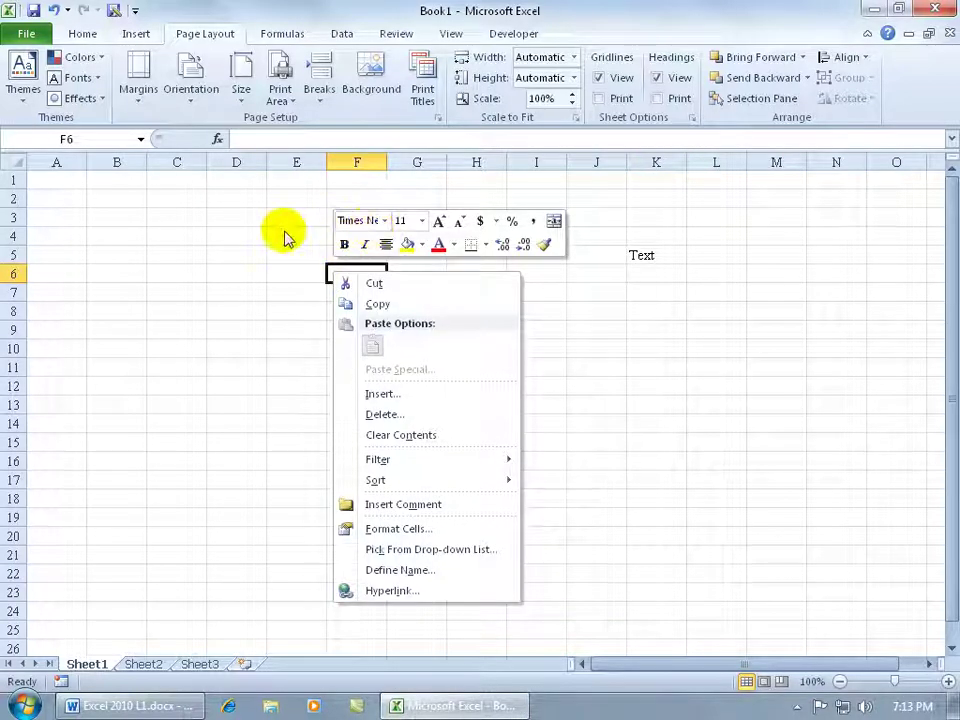
key(Escape)
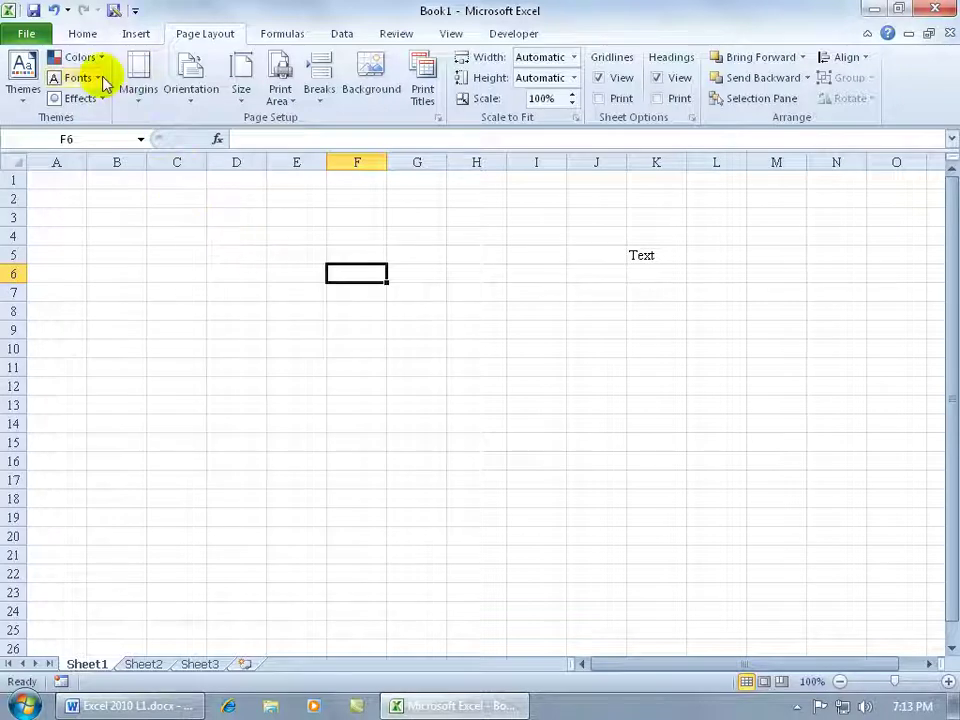
click(85, 36)
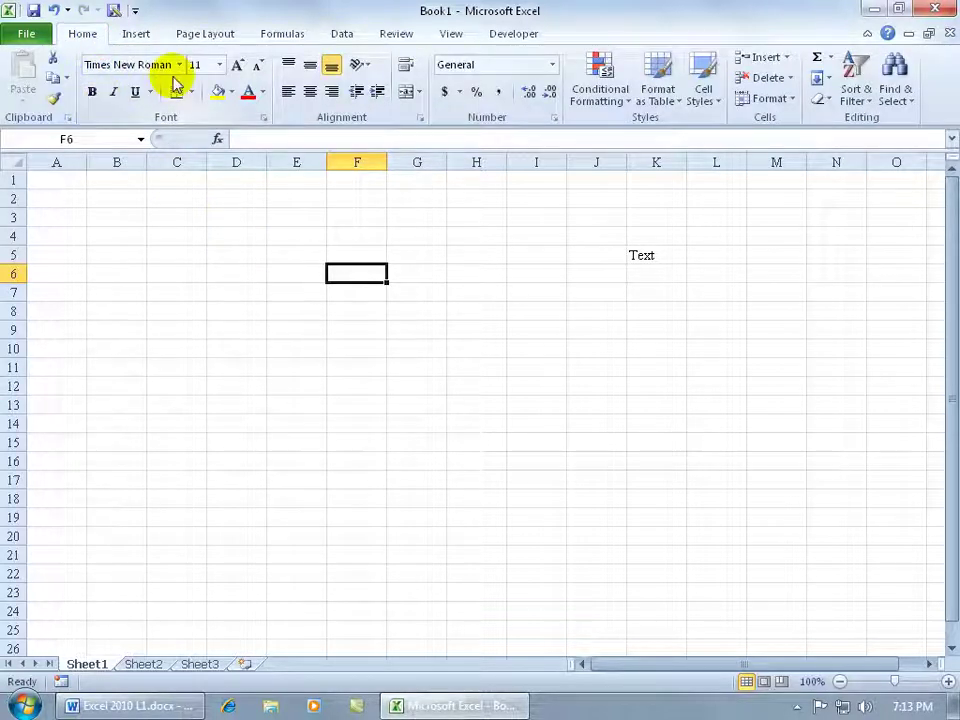
click(143, 664)
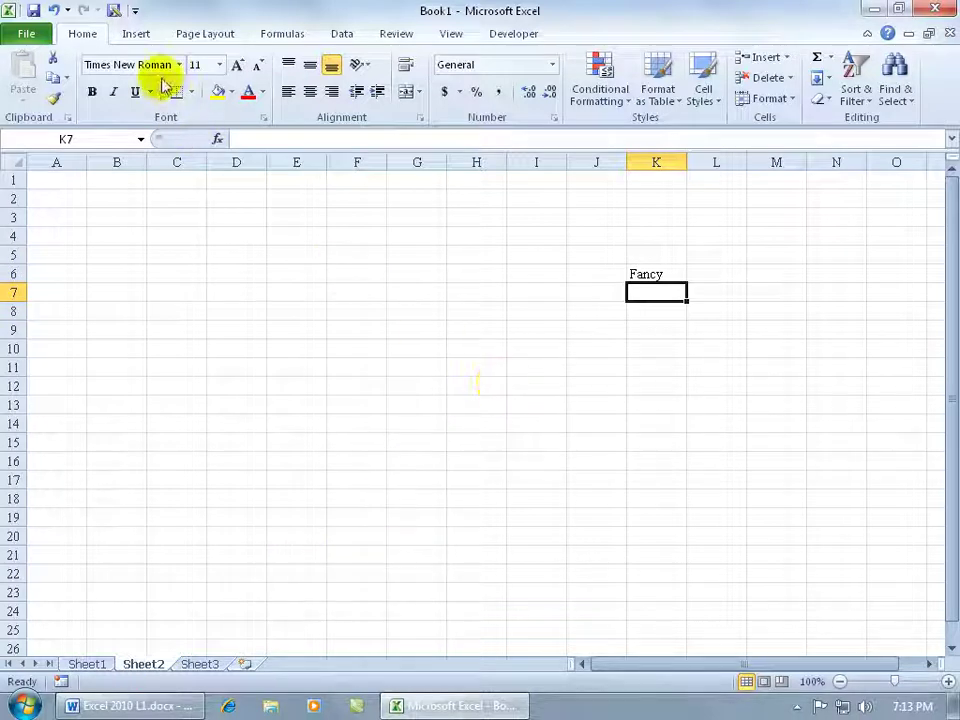
click(641, 273)
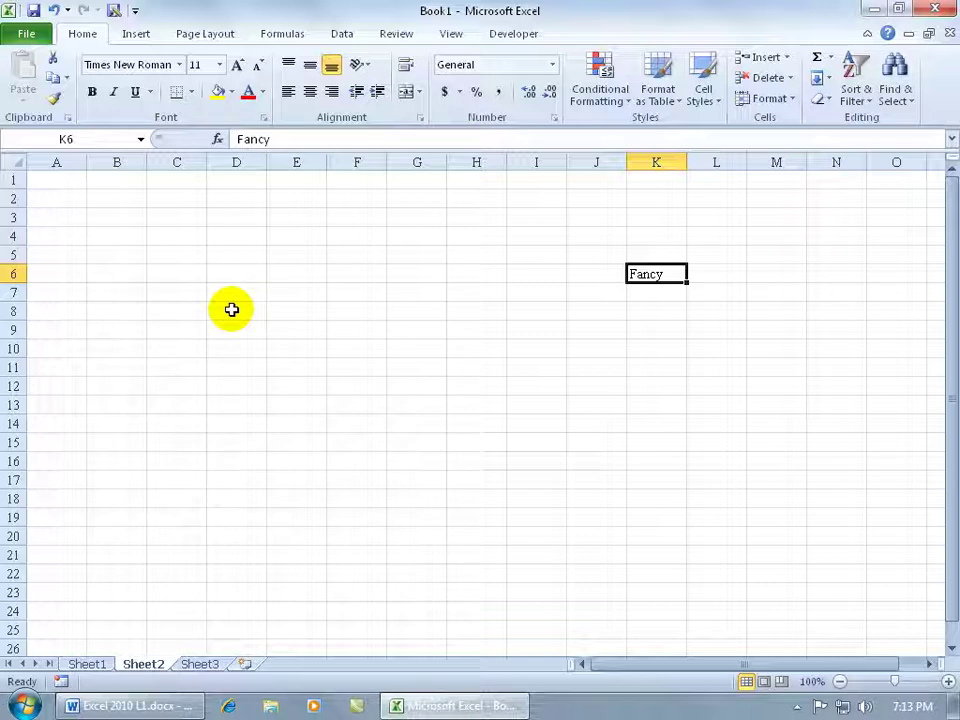
From empty cell D4, view the Arial heading and Times New Roman body theme fonts
click(231, 237)
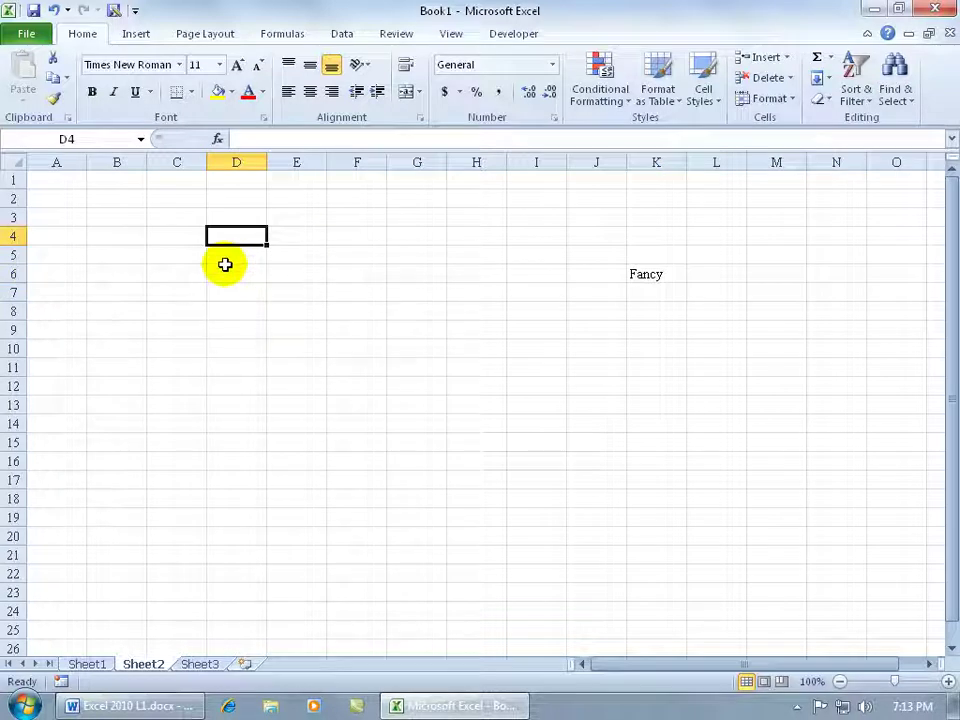
click(177, 65)
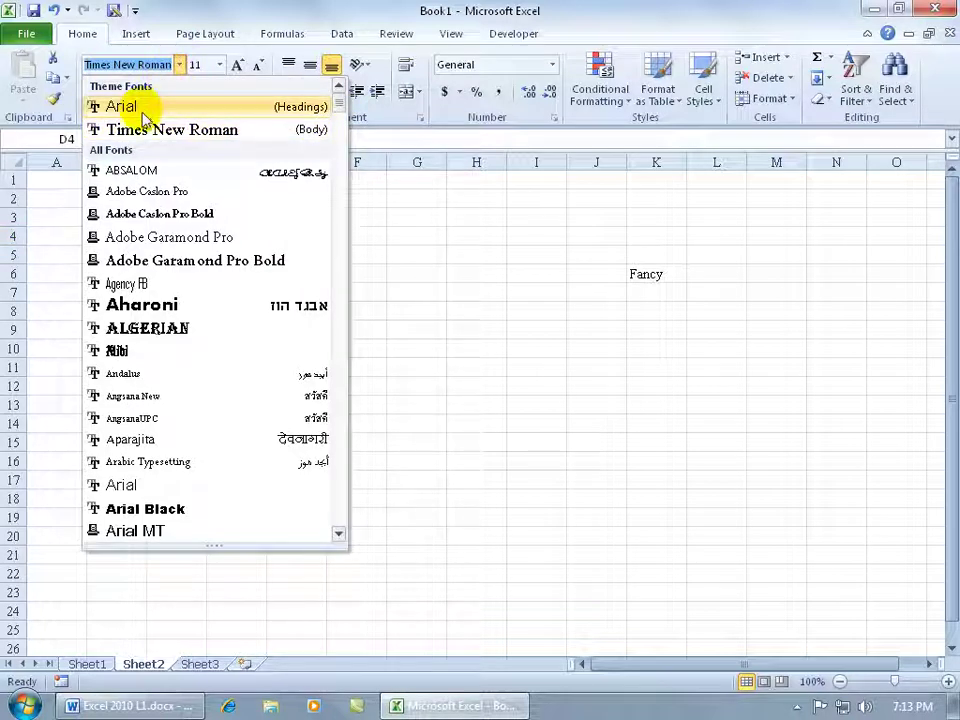
click(407, 268)
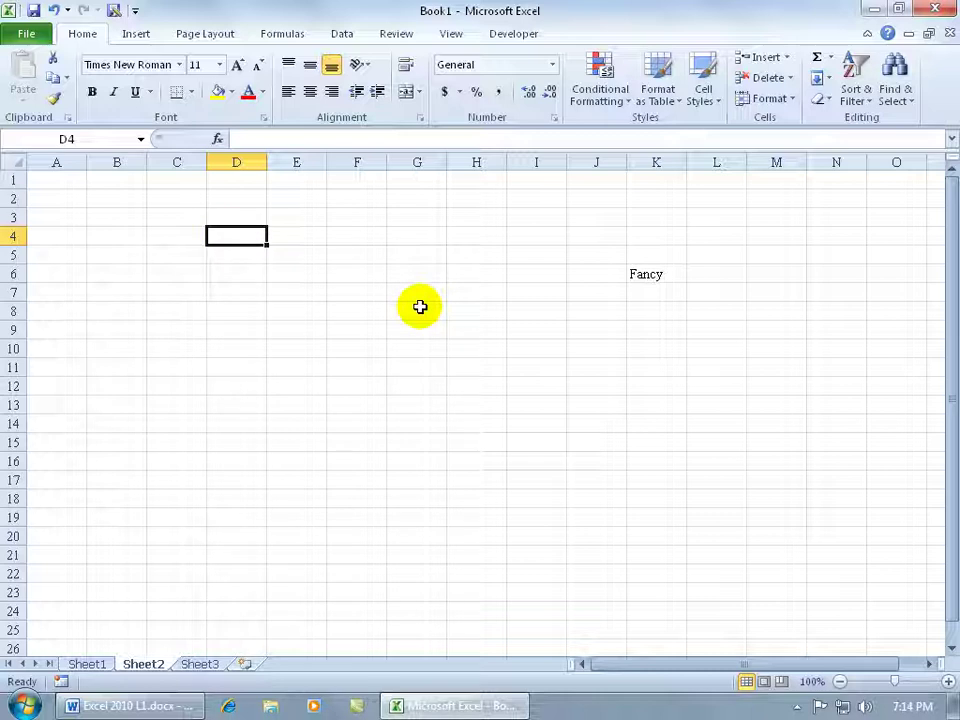
click(244, 328)
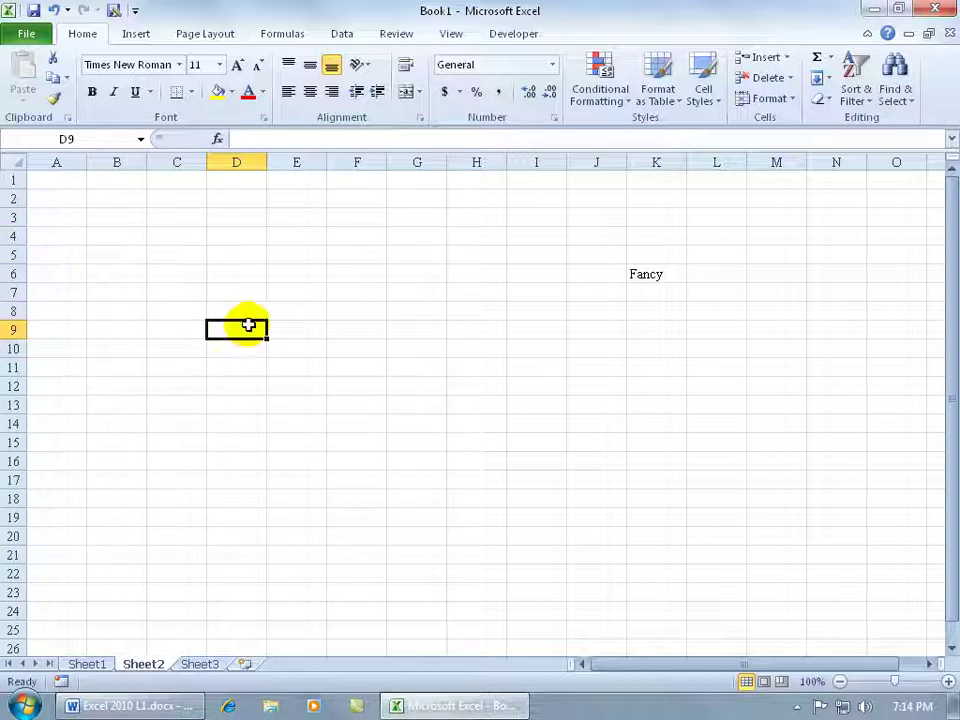
click(208, 33)
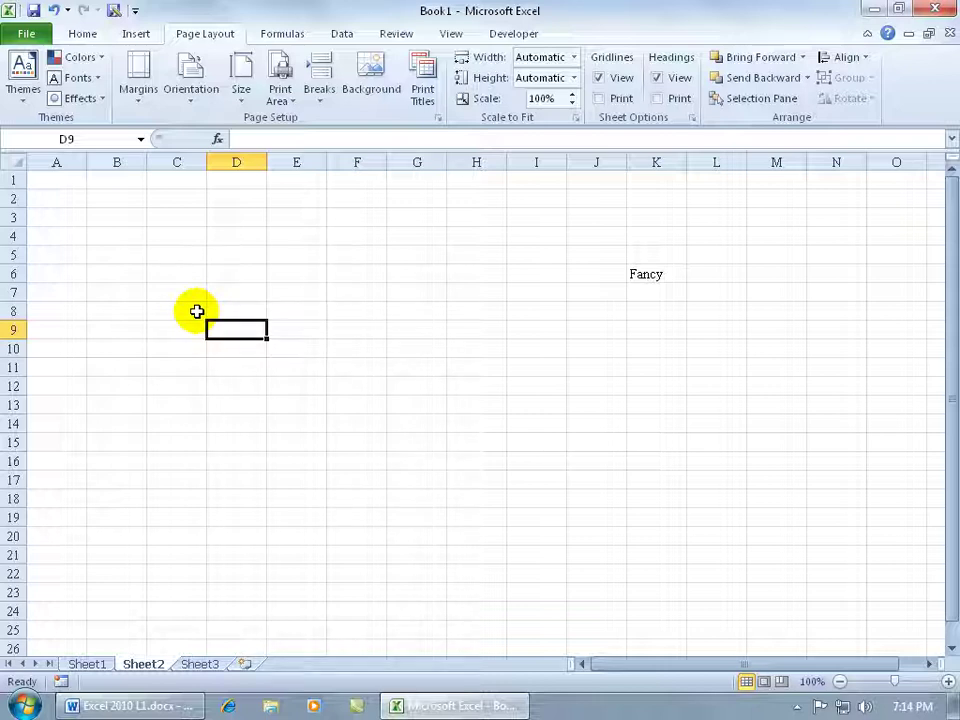
Set Excel Options' default new-workbook font to Arial, size 10, and confirm
click(47, 38)
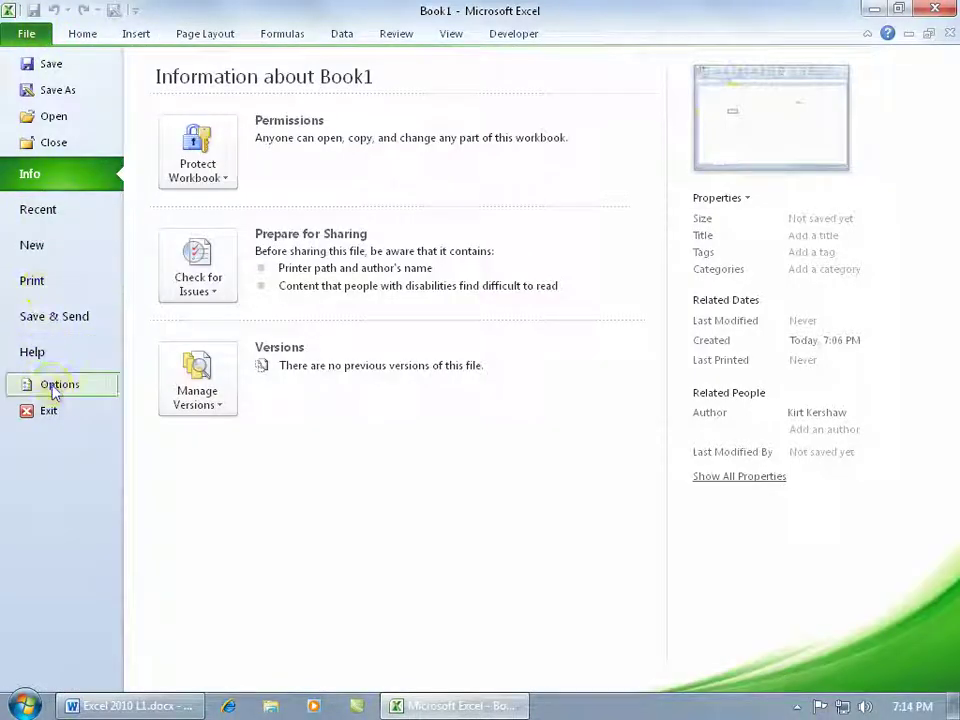
click(55, 390)
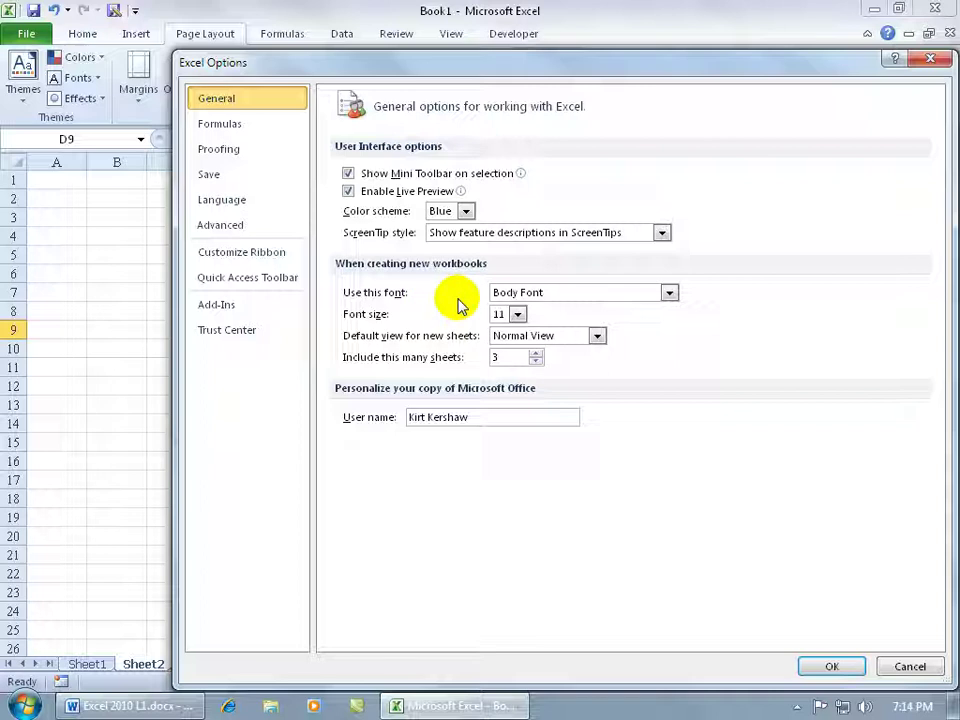
click(669, 293)
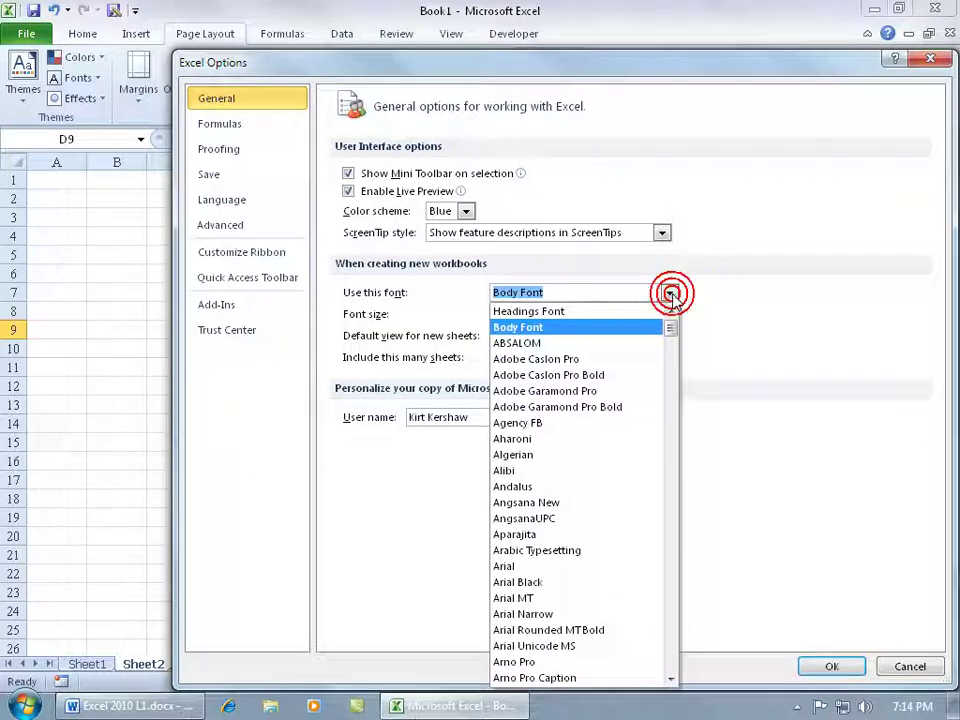
click(548, 567)
click(517, 314)
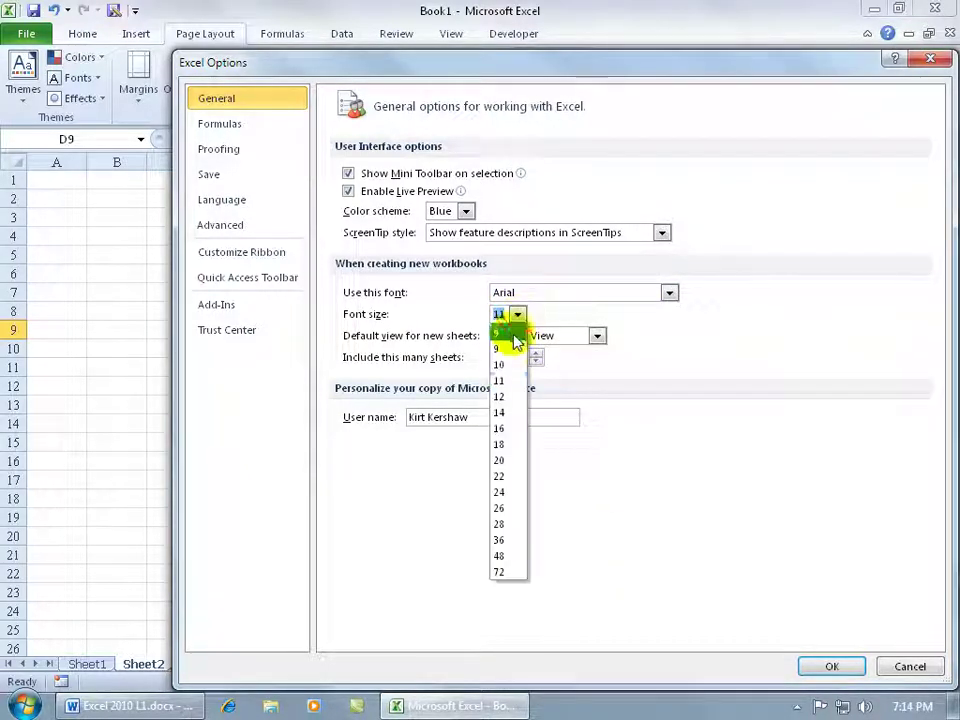
click(512, 365)
click(831, 666)
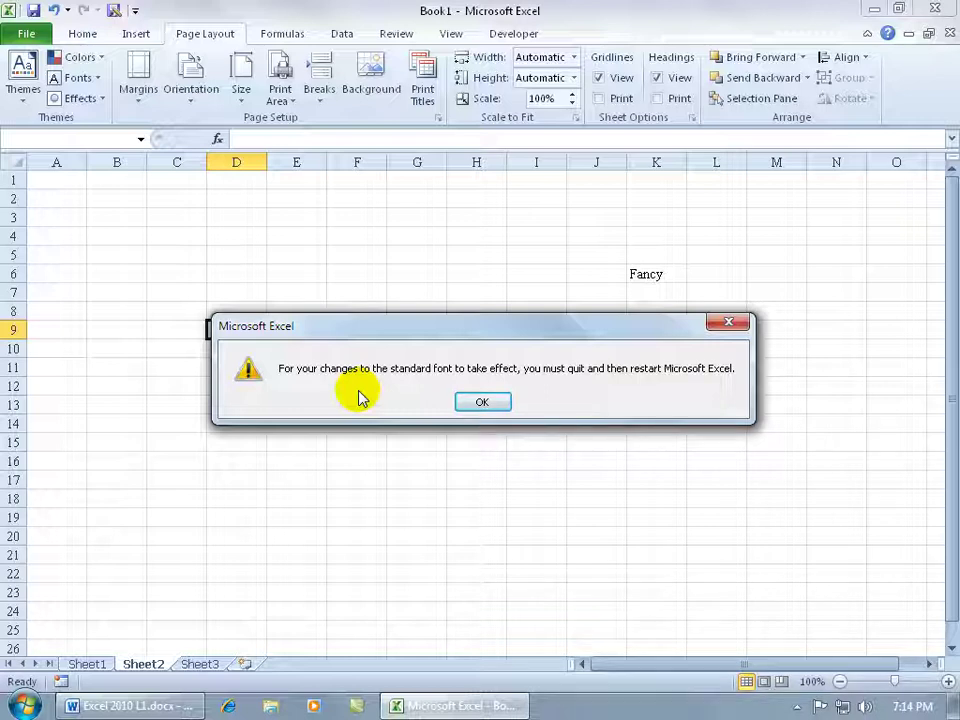
Acknowledge the restart notice, close Excel without saving, and relaunch it from the desktop
click(474, 401)
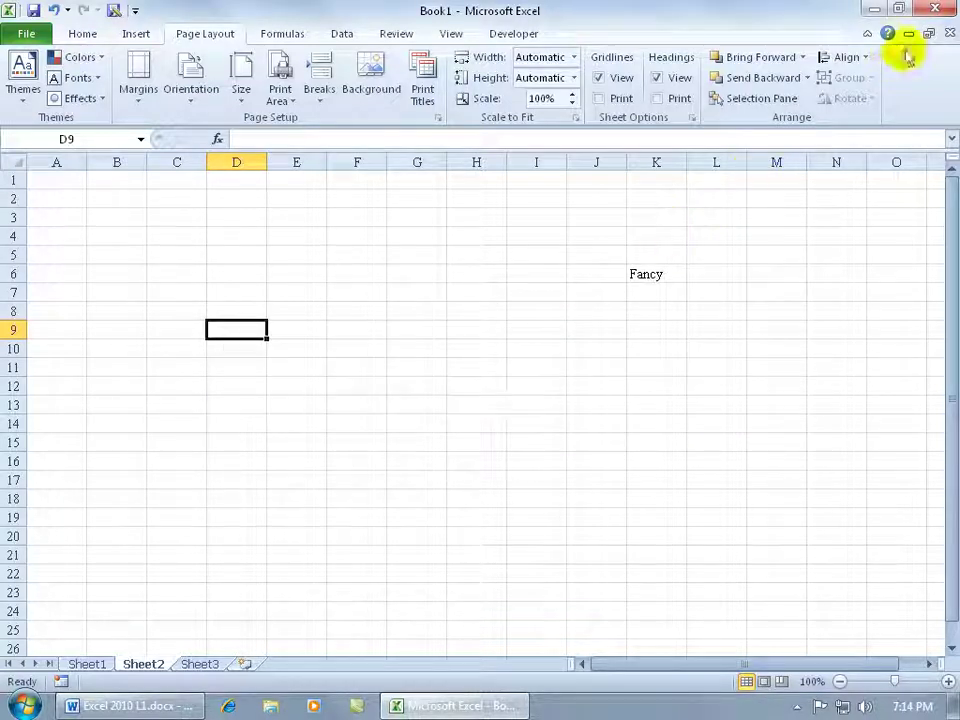
click(935, 8)
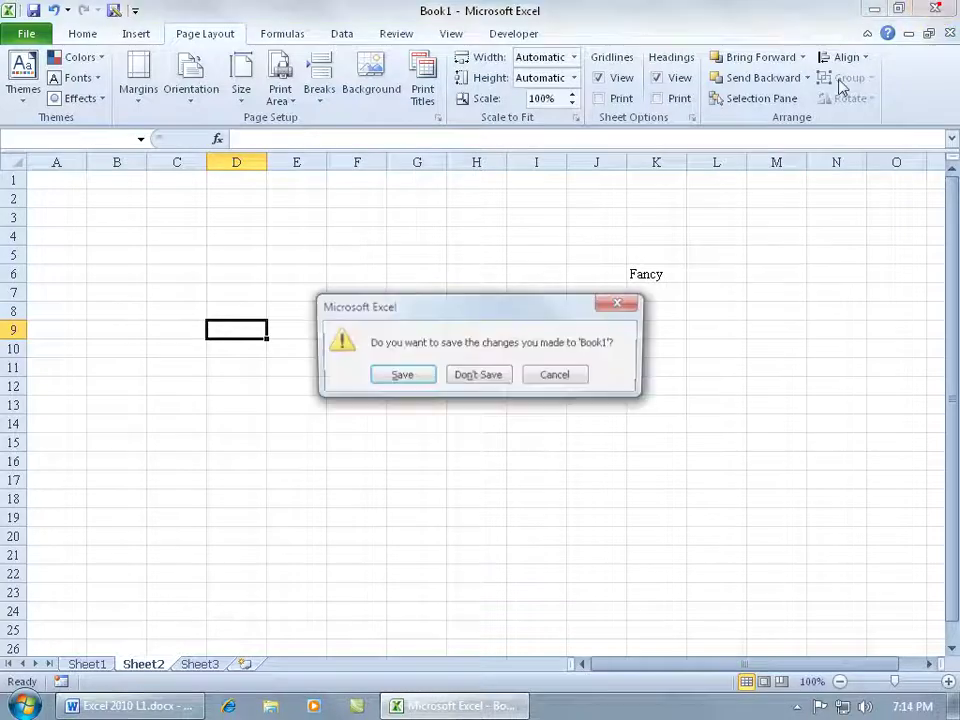
click(481, 381)
click(40, 340)
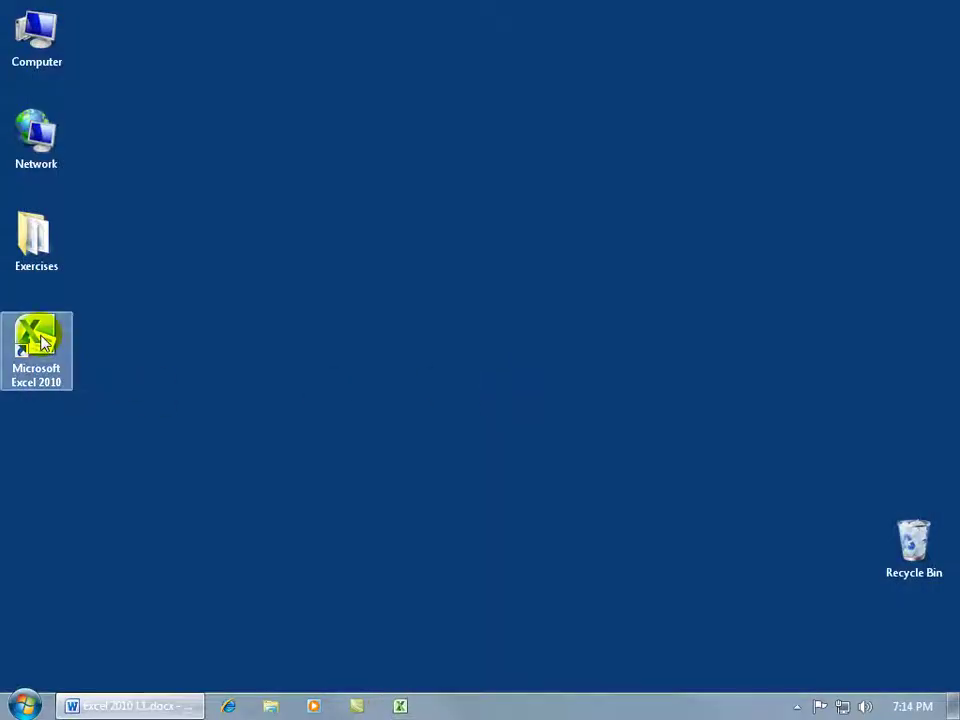
double_click(42, 342)
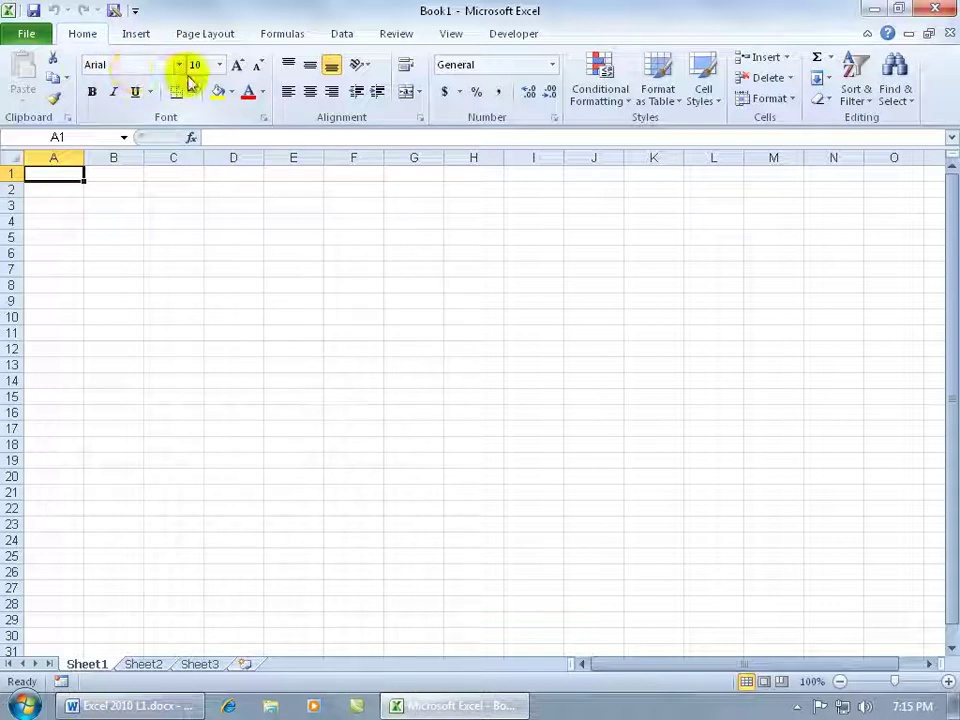
Enter 'Text' in cell G7 of the new workbook
click(423, 271)
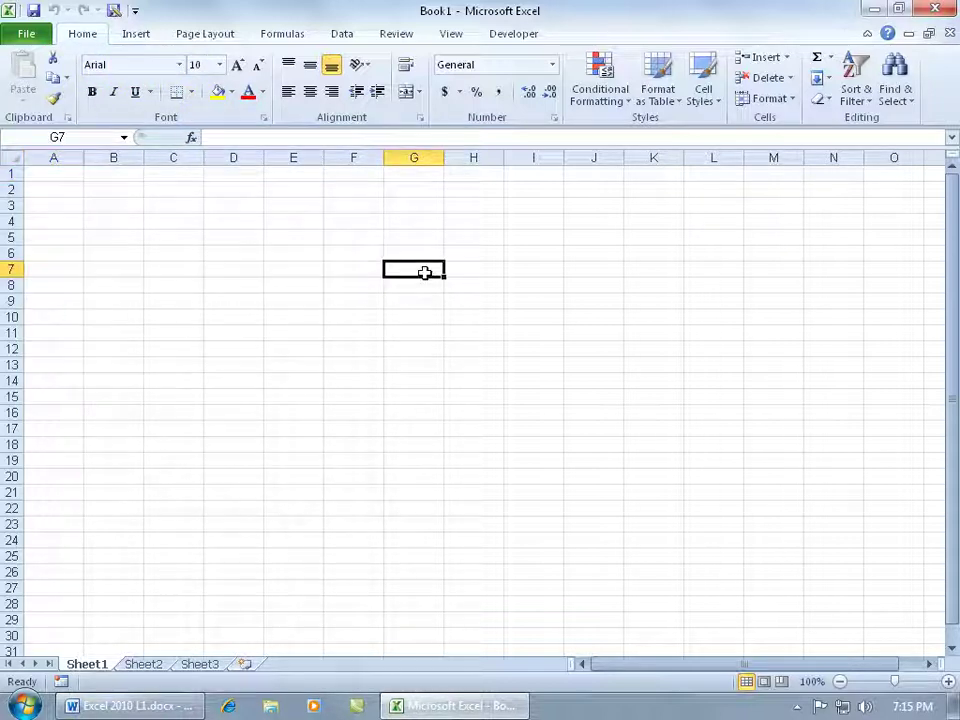
text(Text)
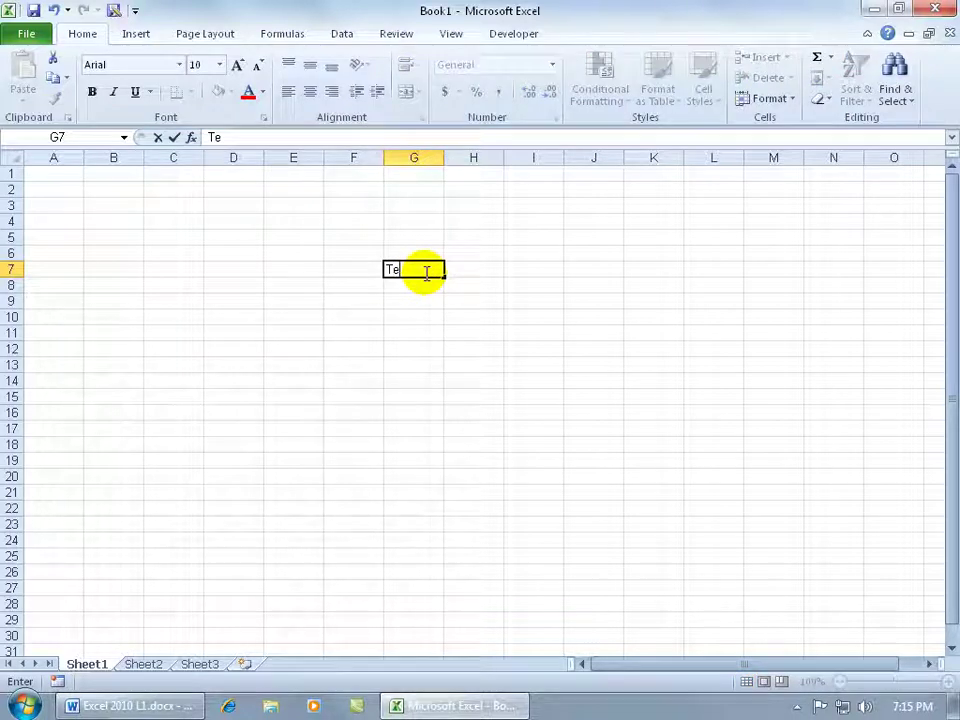
key(Return)
click(204, 35)
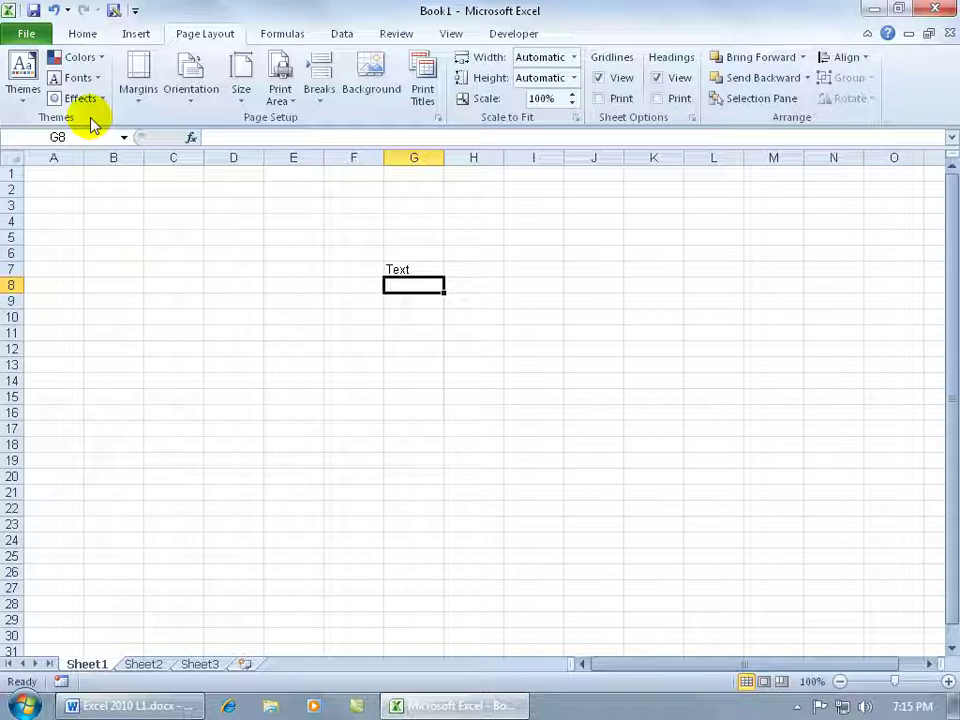
Apply the Office 2 theme fonts, then format the 'Text' in G7 as Calibri
click(95, 77)
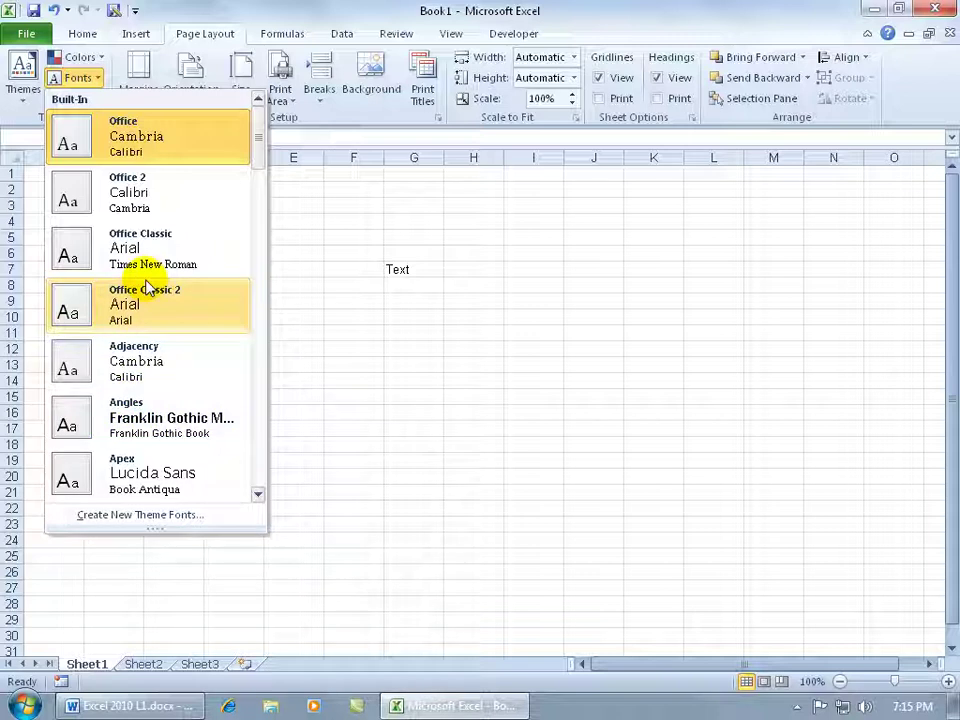
click(148, 212)
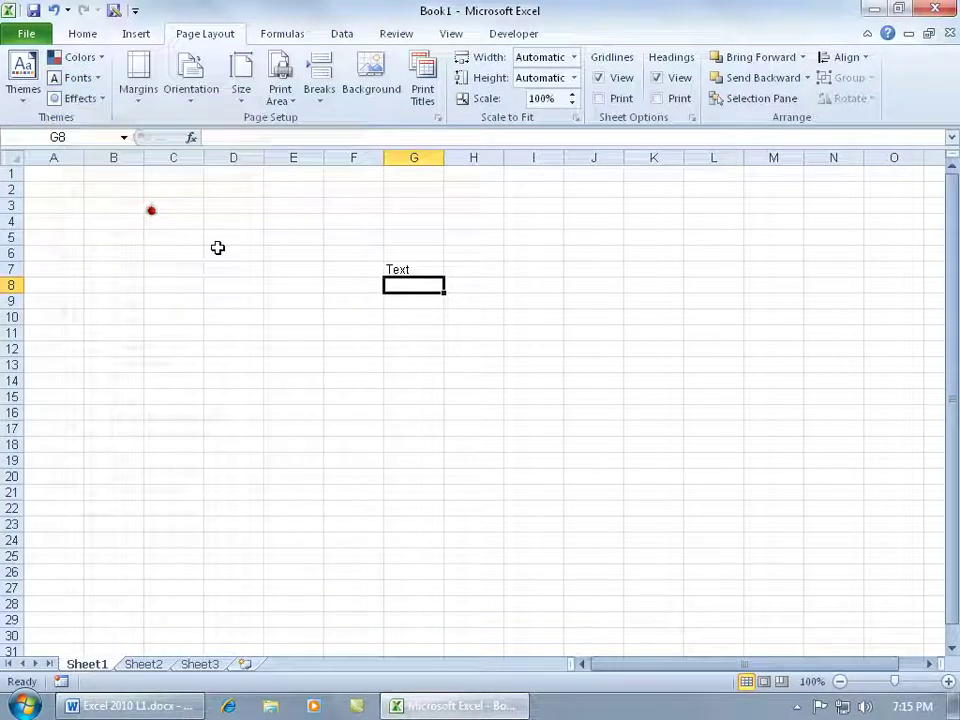
click(409, 269)
click(82, 34)
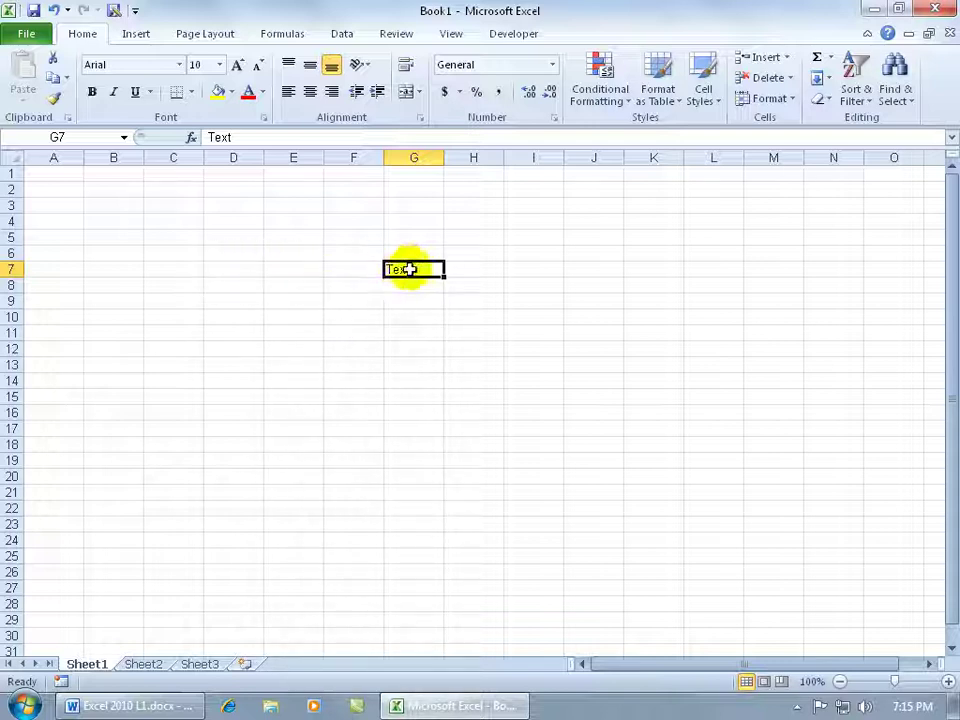
click(179, 64)
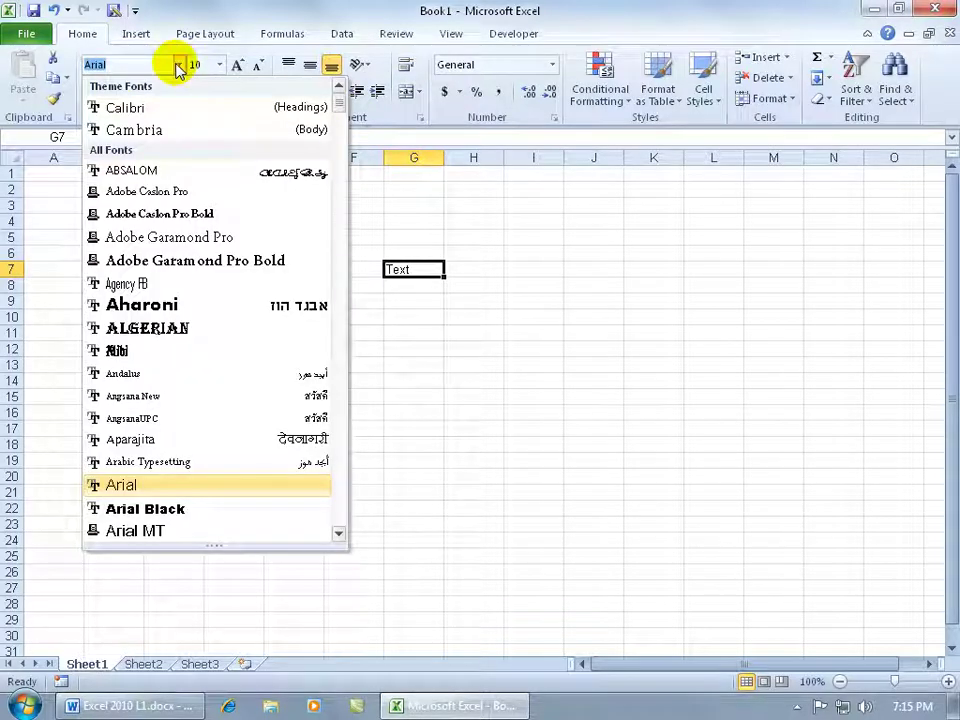
click(155, 107)
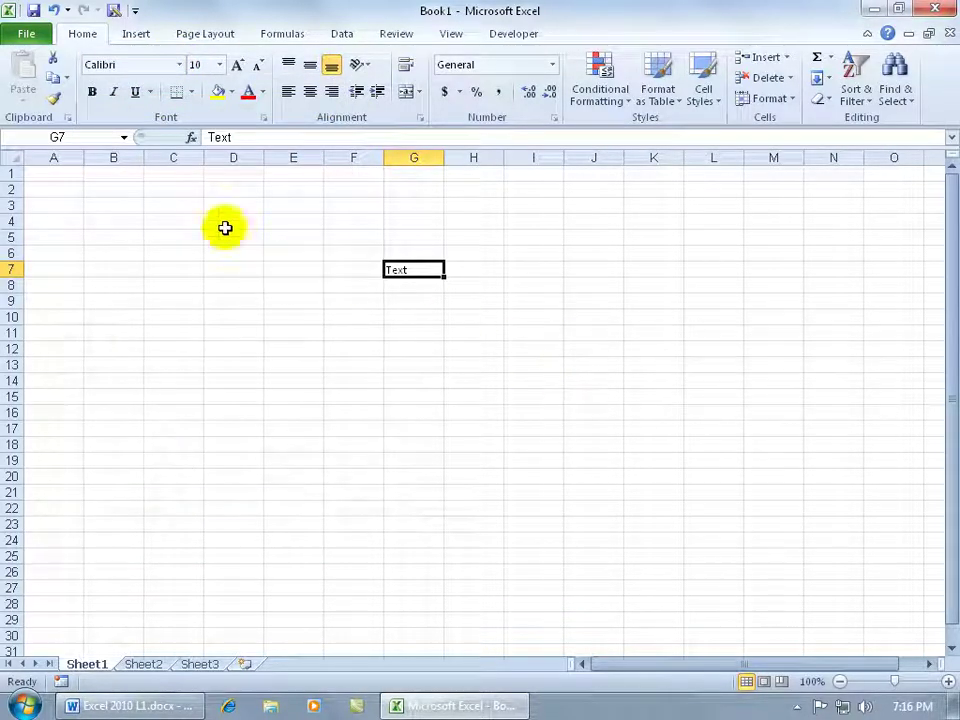
Append \Exercises to the Default file location in Save options, pointing it at Desktop\Exercises
click(28, 34)
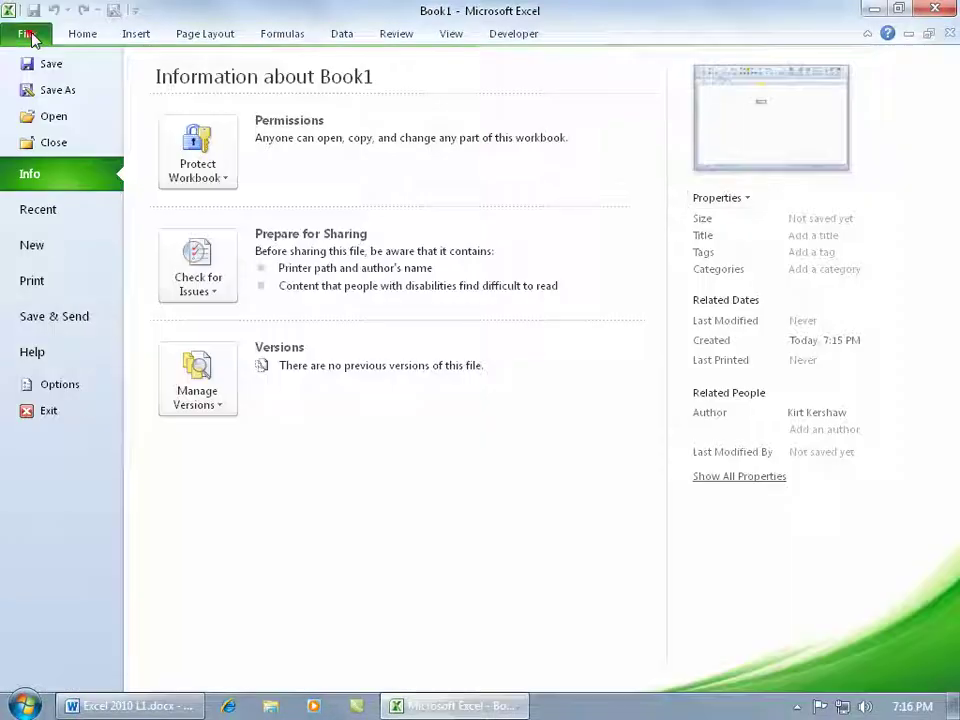
click(98, 383)
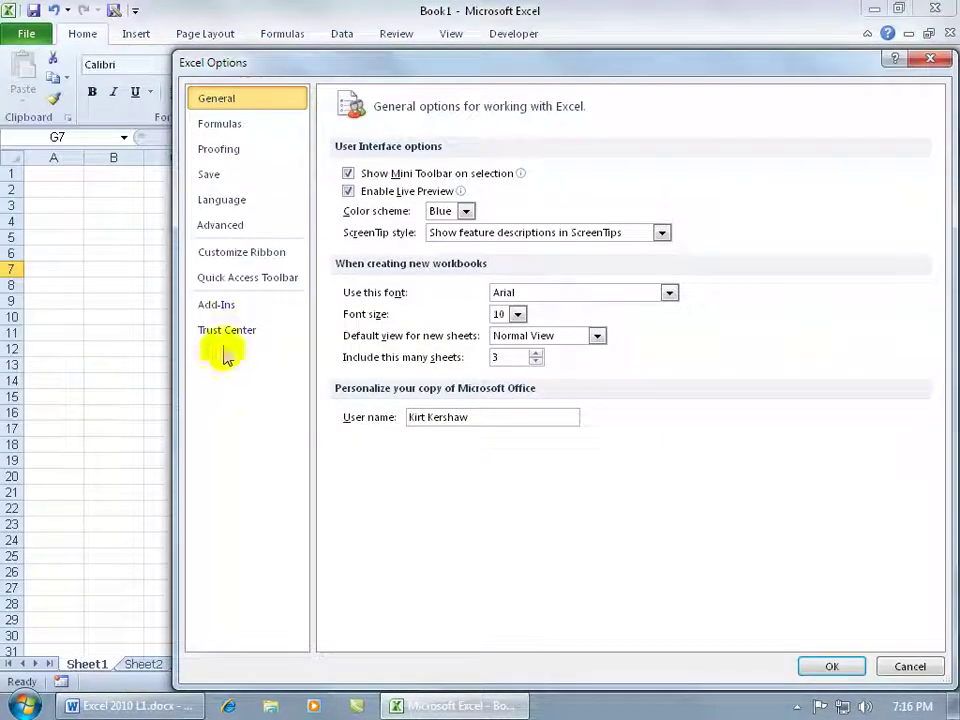
click(218, 178)
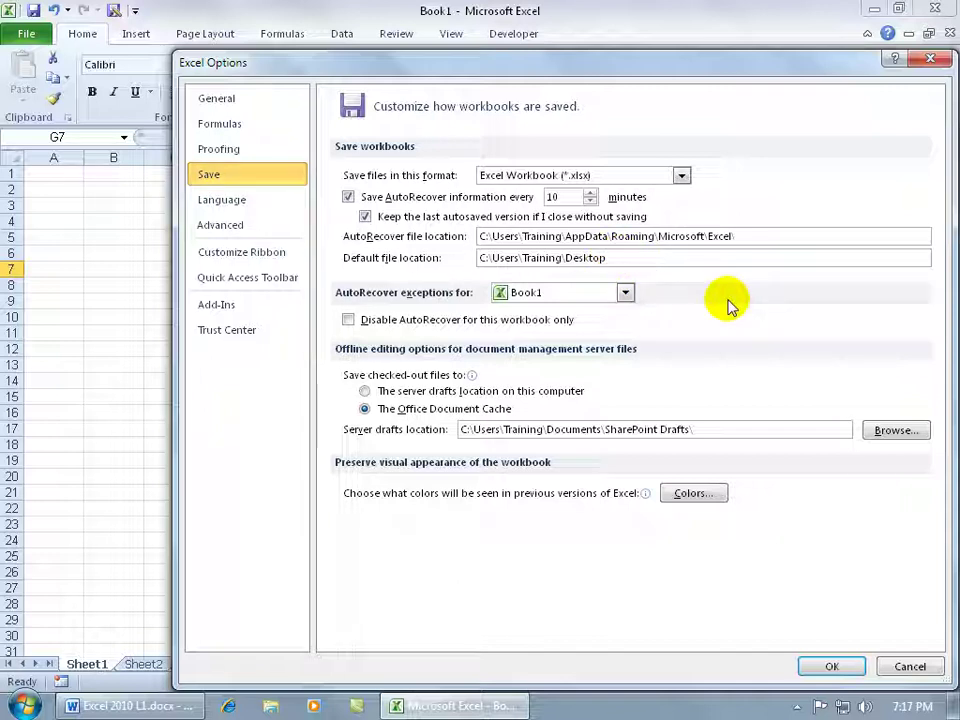
text(\)
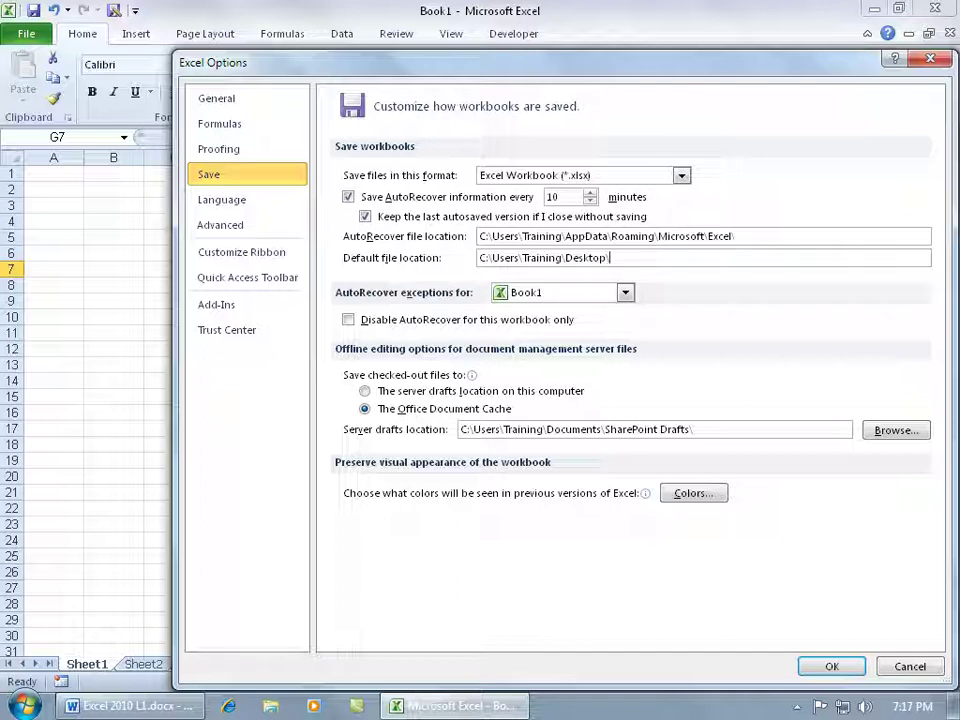
text(Exercises)
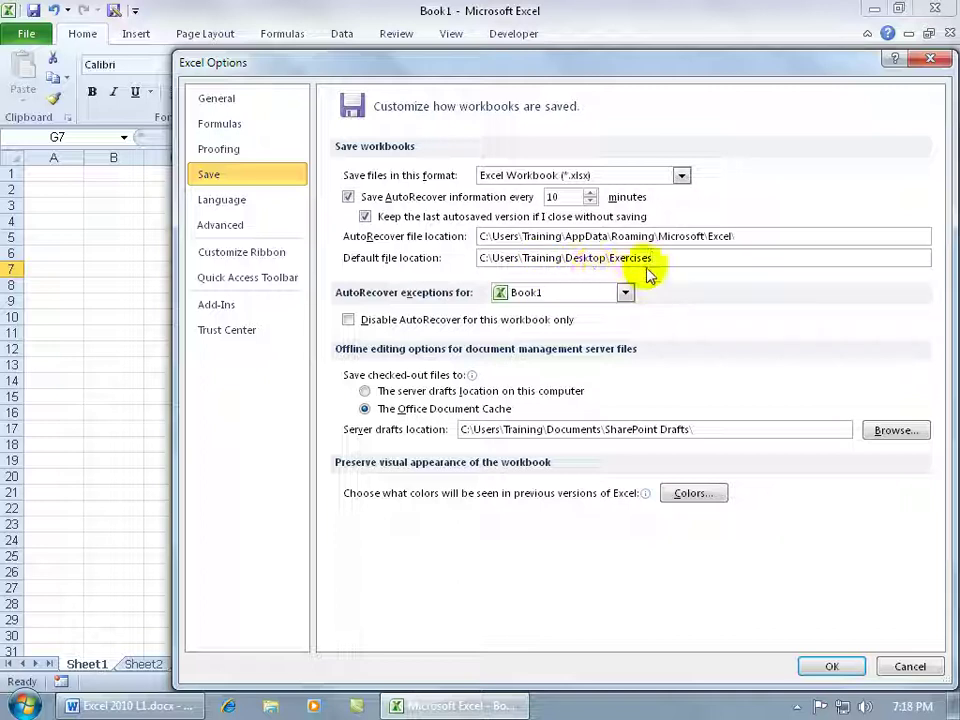
click(829, 668)
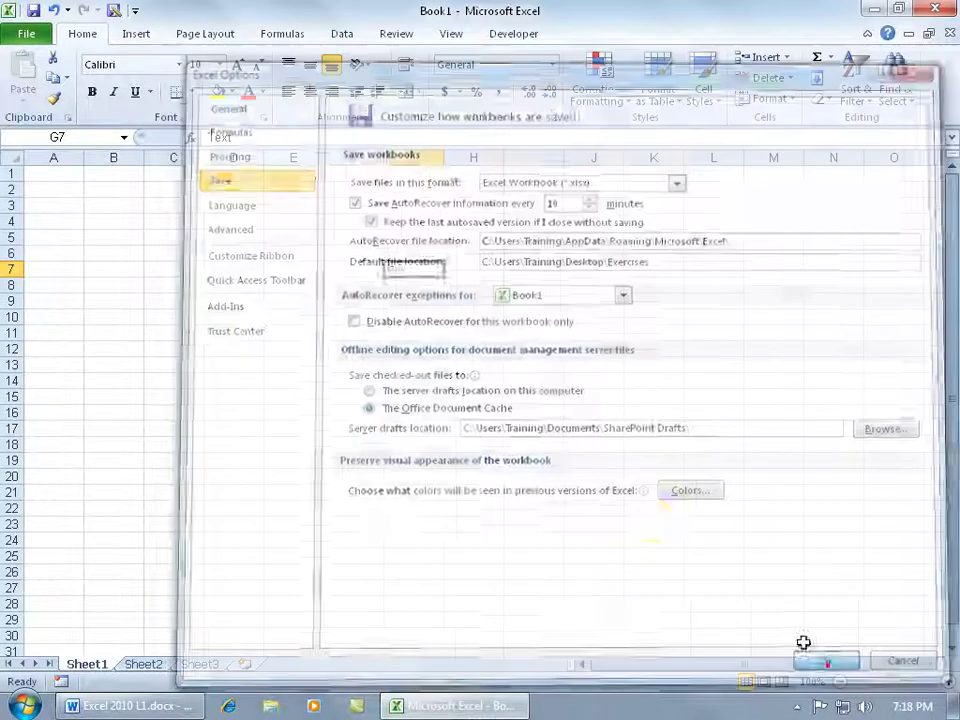
Check the default Save As folder, cancel, and close Excel without saving the workbook
click(33, 11)
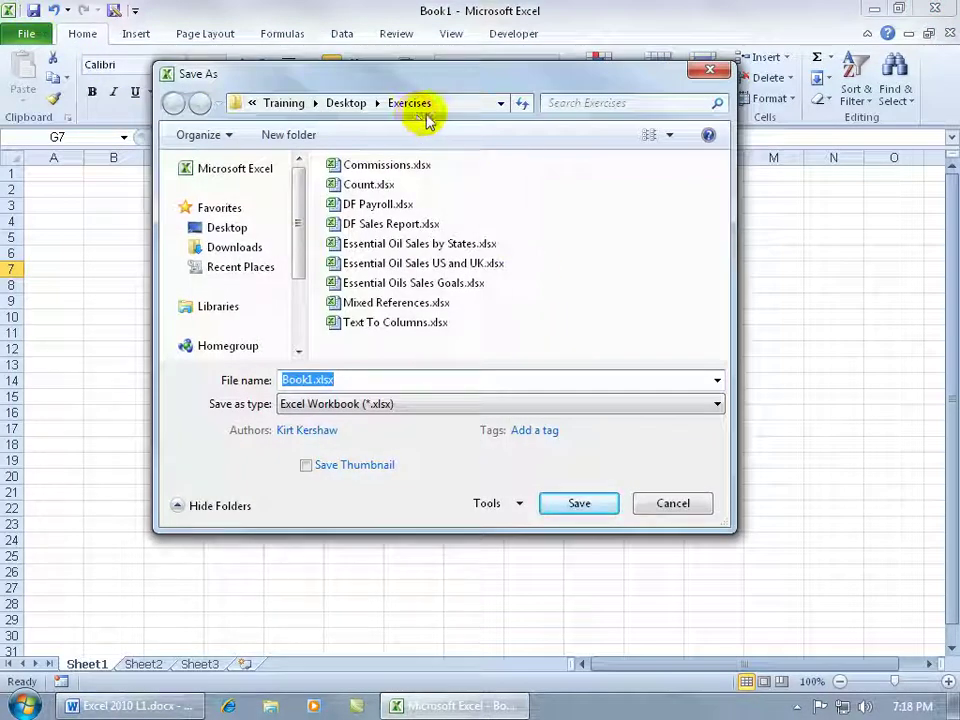
click(673, 503)
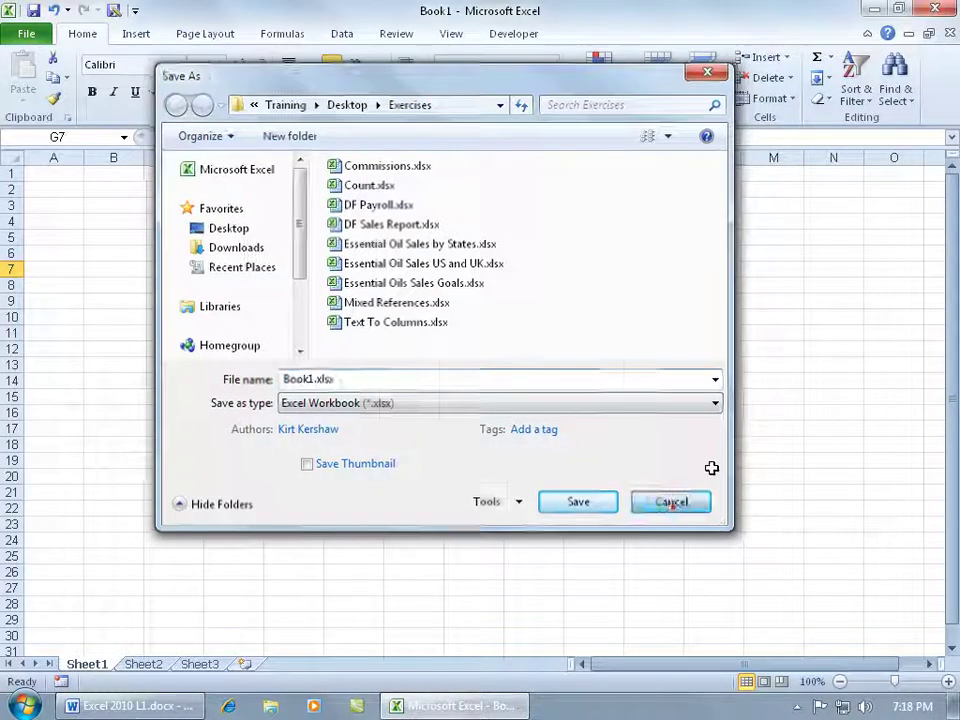
click(940, 10)
click(505, 372)
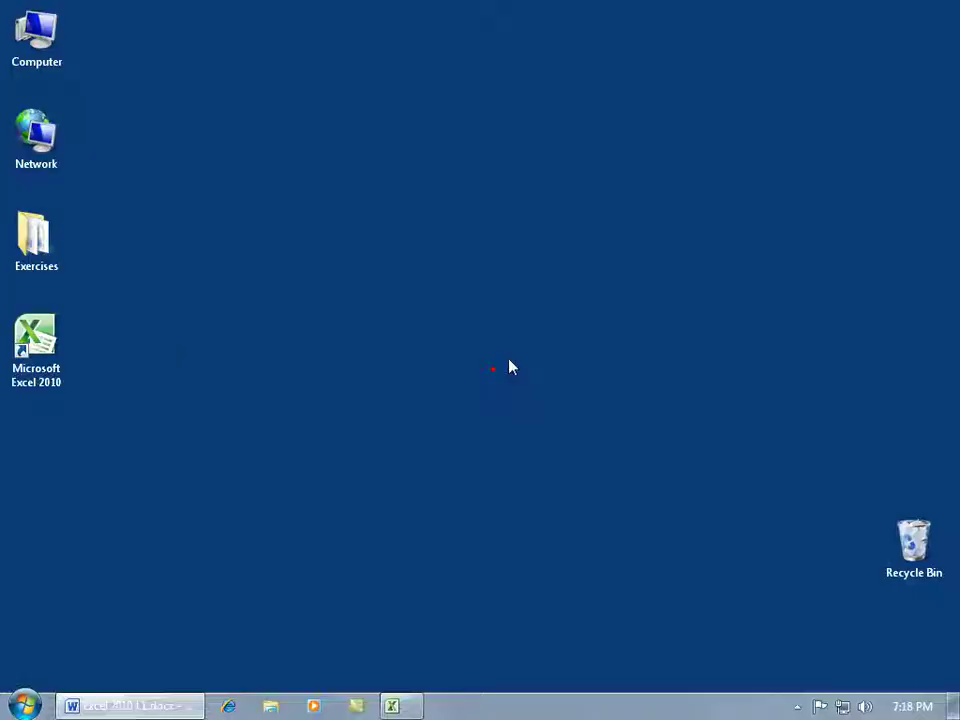
Relaunch Excel from the desktop shortcut and browse the Save As dialog to Desktop
click(35, 340)
double_click(35, 340)
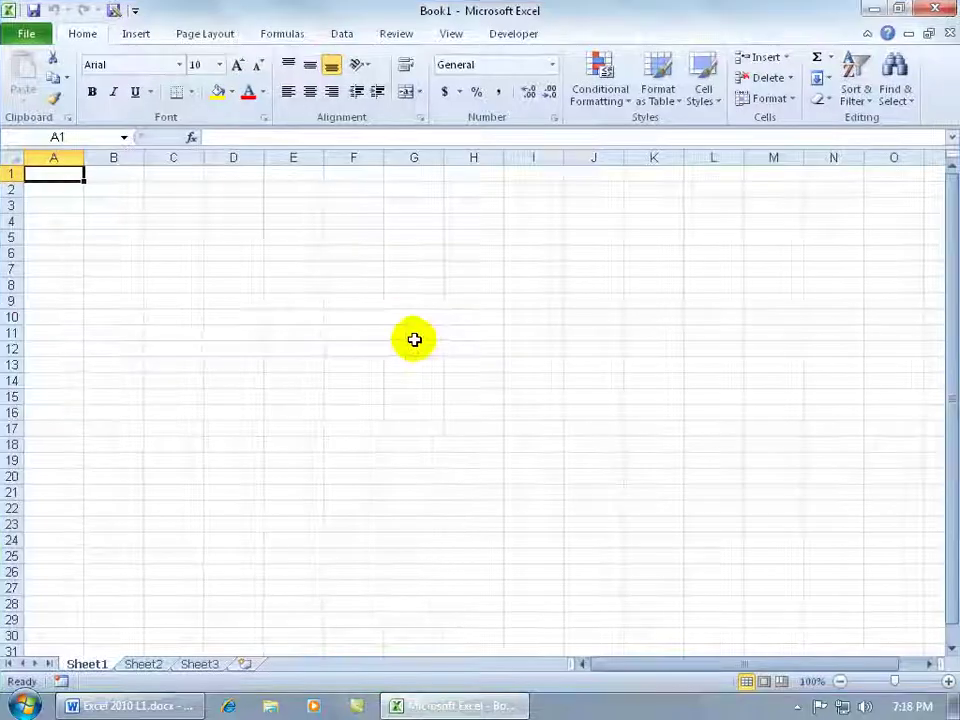
click(34, 11)
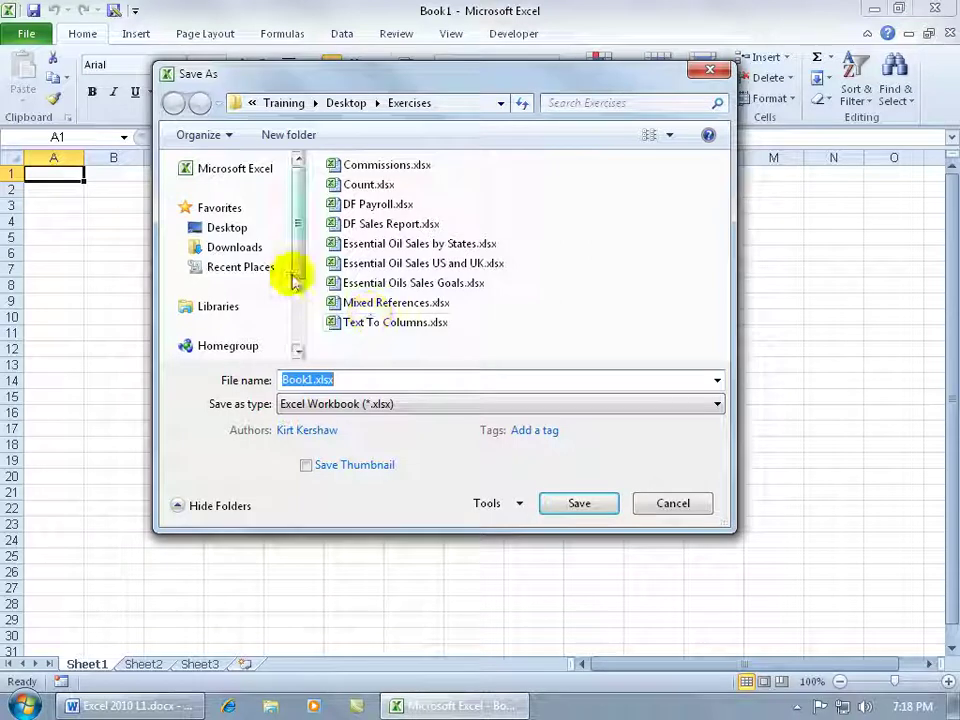
click(228, 230)
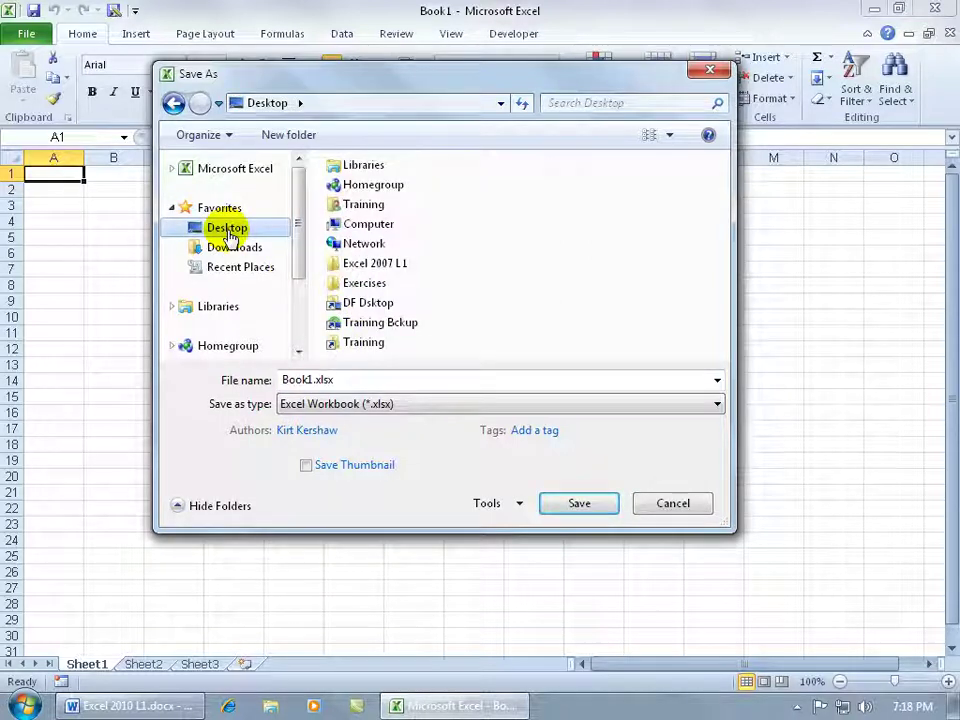